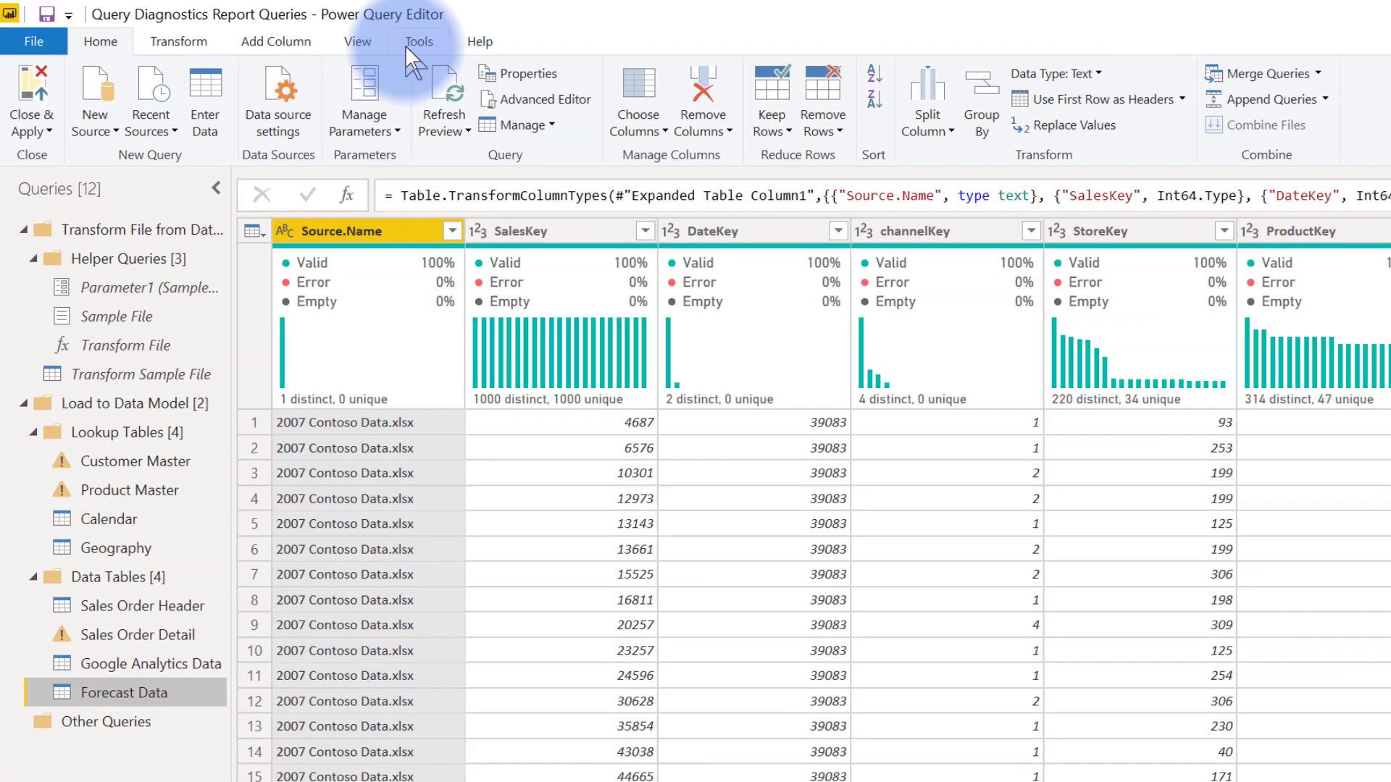
Start Diagnostics on the Tools tab to trace the Forecast Data query
{"action": "left_click", "coordinate": [407, 47]}
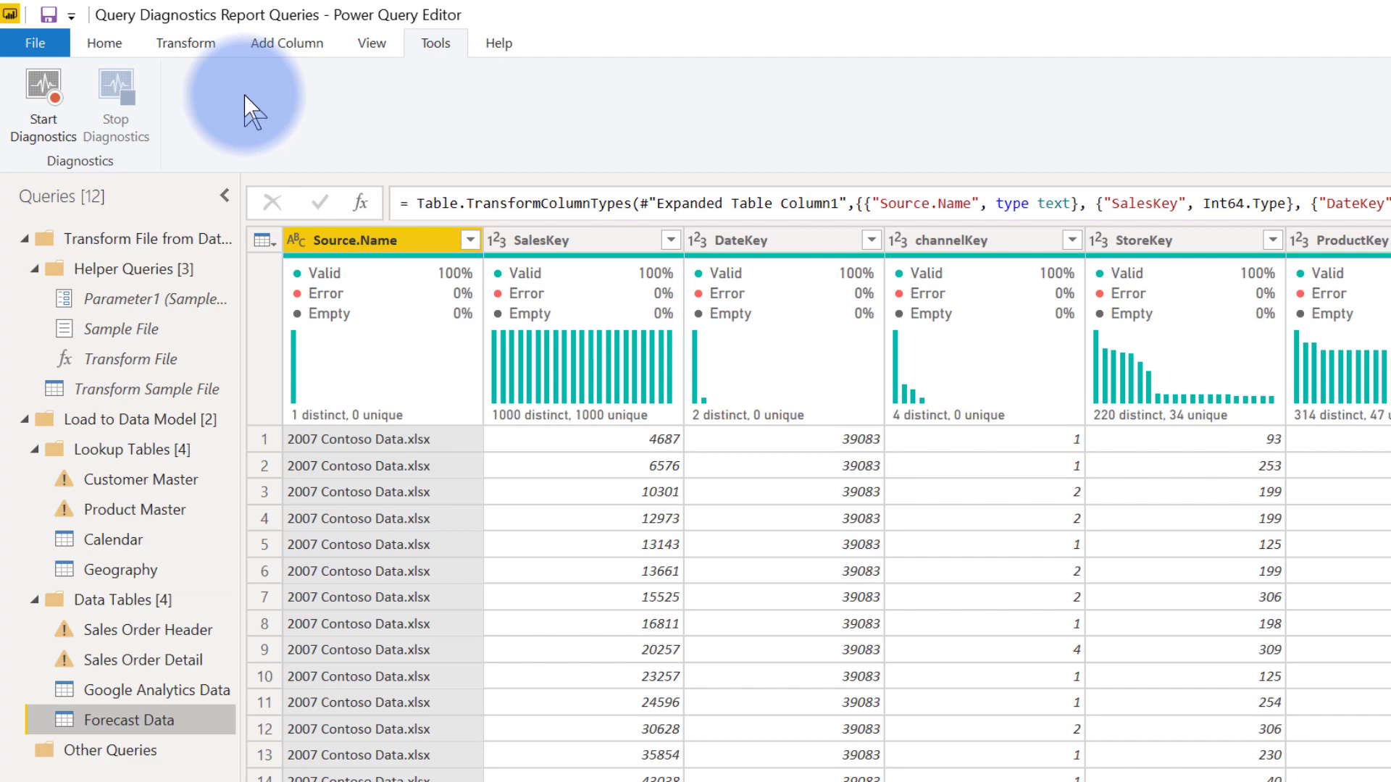
{"action": "left_click", "coordinate": [41, 106]}
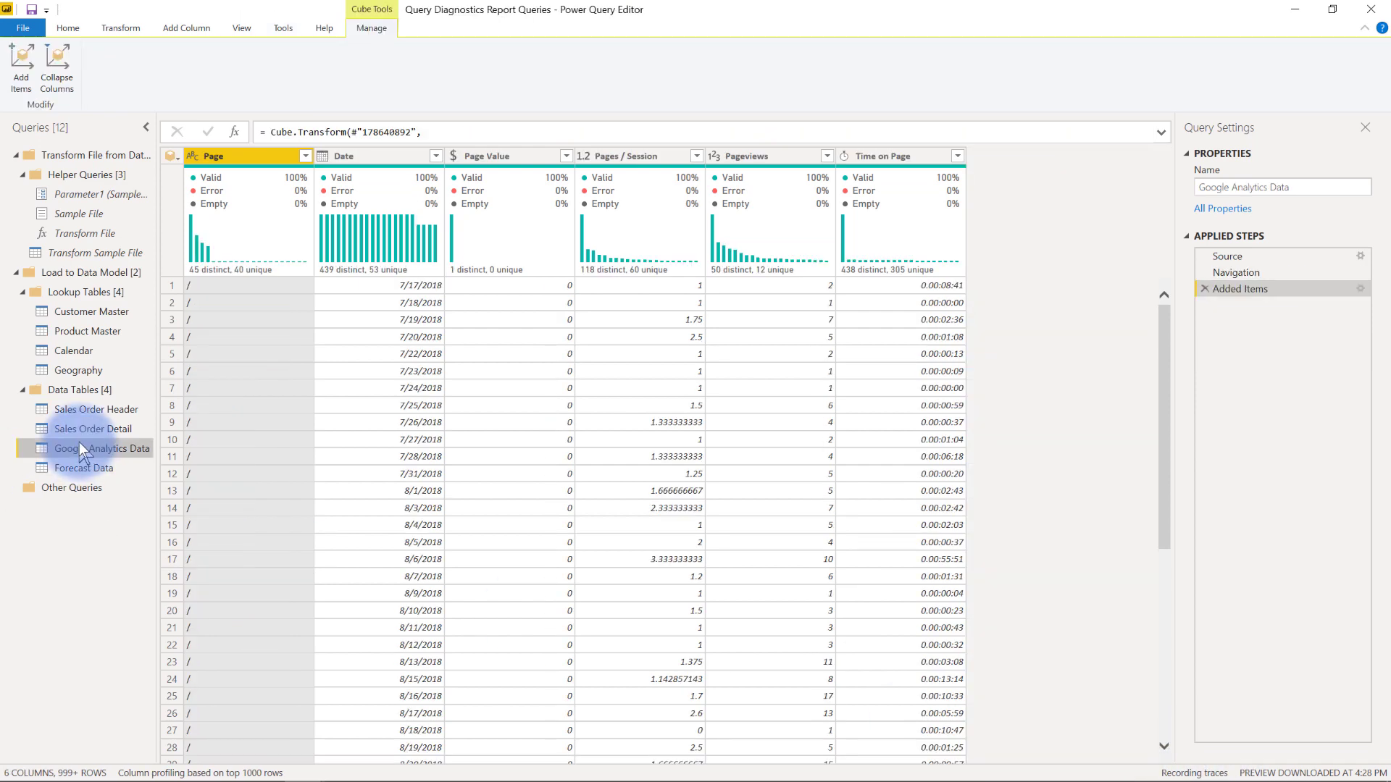
Preview the Sales Order Detail, Sales Order Header, Geography and Calendar queries, then show the Close & Apply options
{"action": "left_click", "coordinate": [81, 429]}
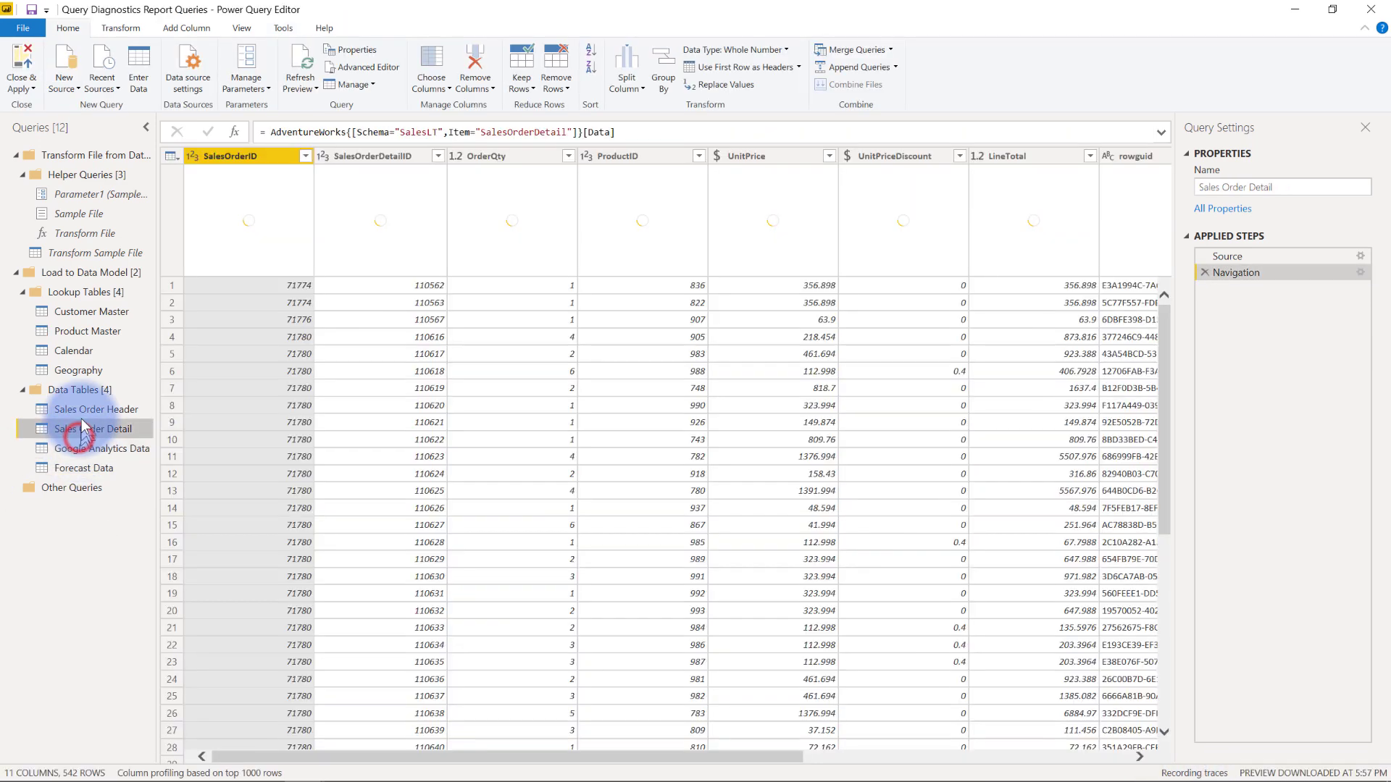
{"action": "left_click", "coordinate": [82, 411]}
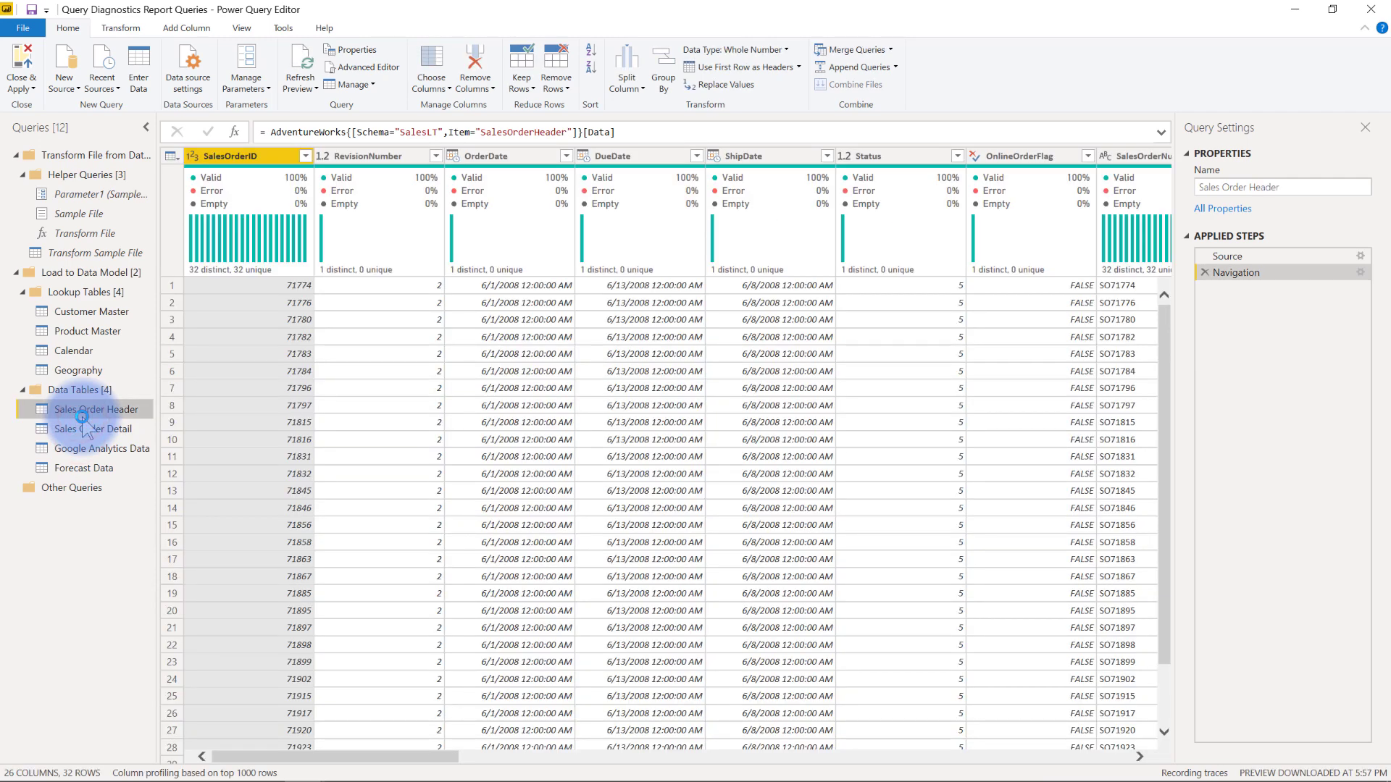
{"action": "left_click", "coordinate": [78, 368]}
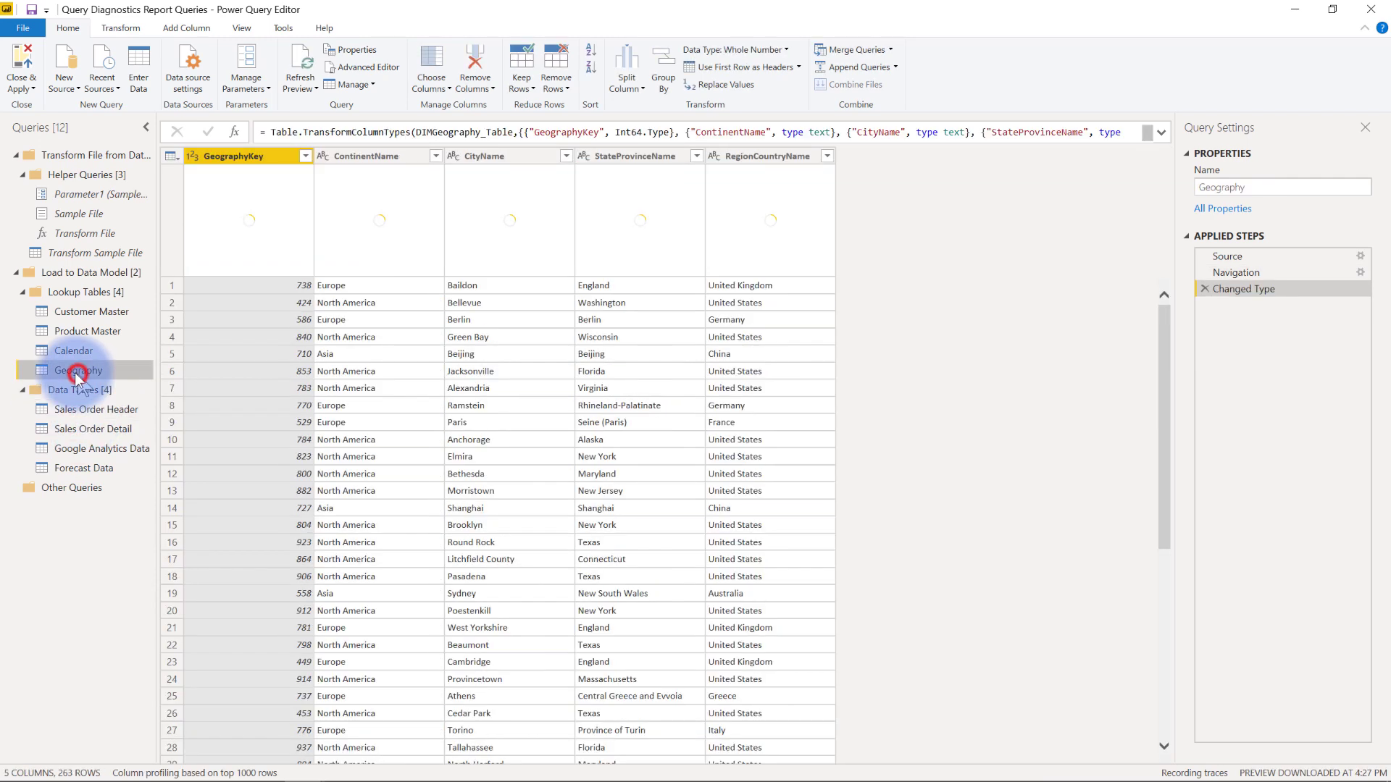
{"action": "left_click", "coordinate": [71, 355]}
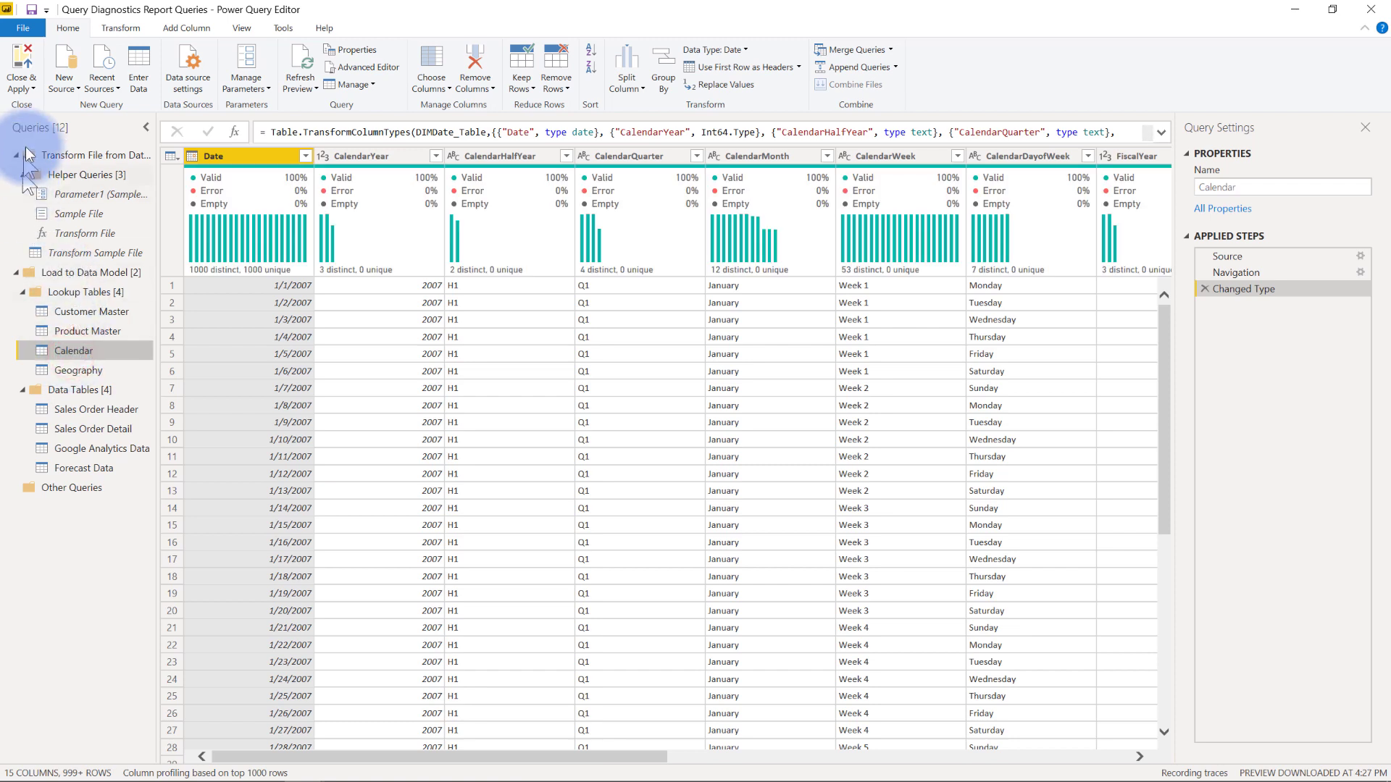
{"action": "left_click", "coordinate": [20, 89]}
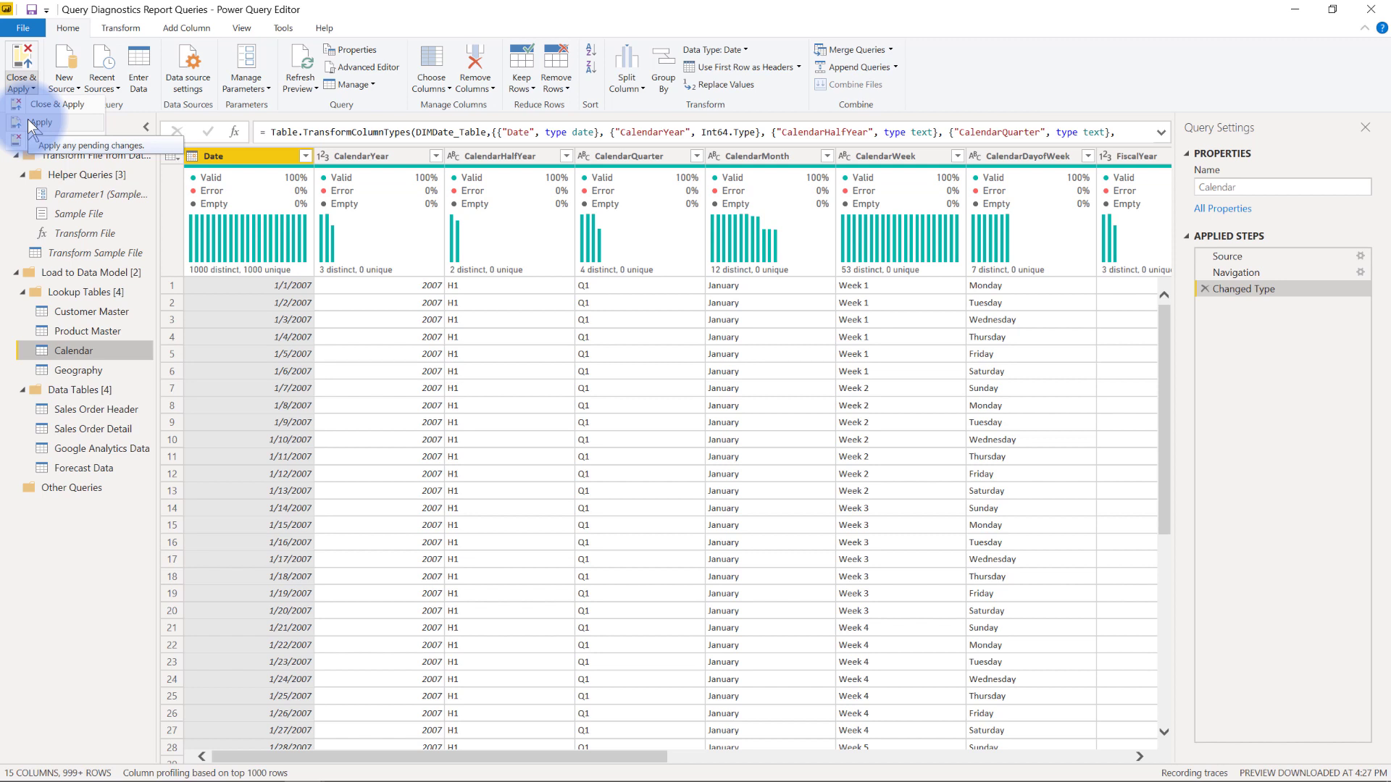
Stop Diagnostics and compare the new Diagnostics and Diagnostics_Detailed queries, ending on the detailed one
{"action": "left_click", "coordinate": [294, 29]}
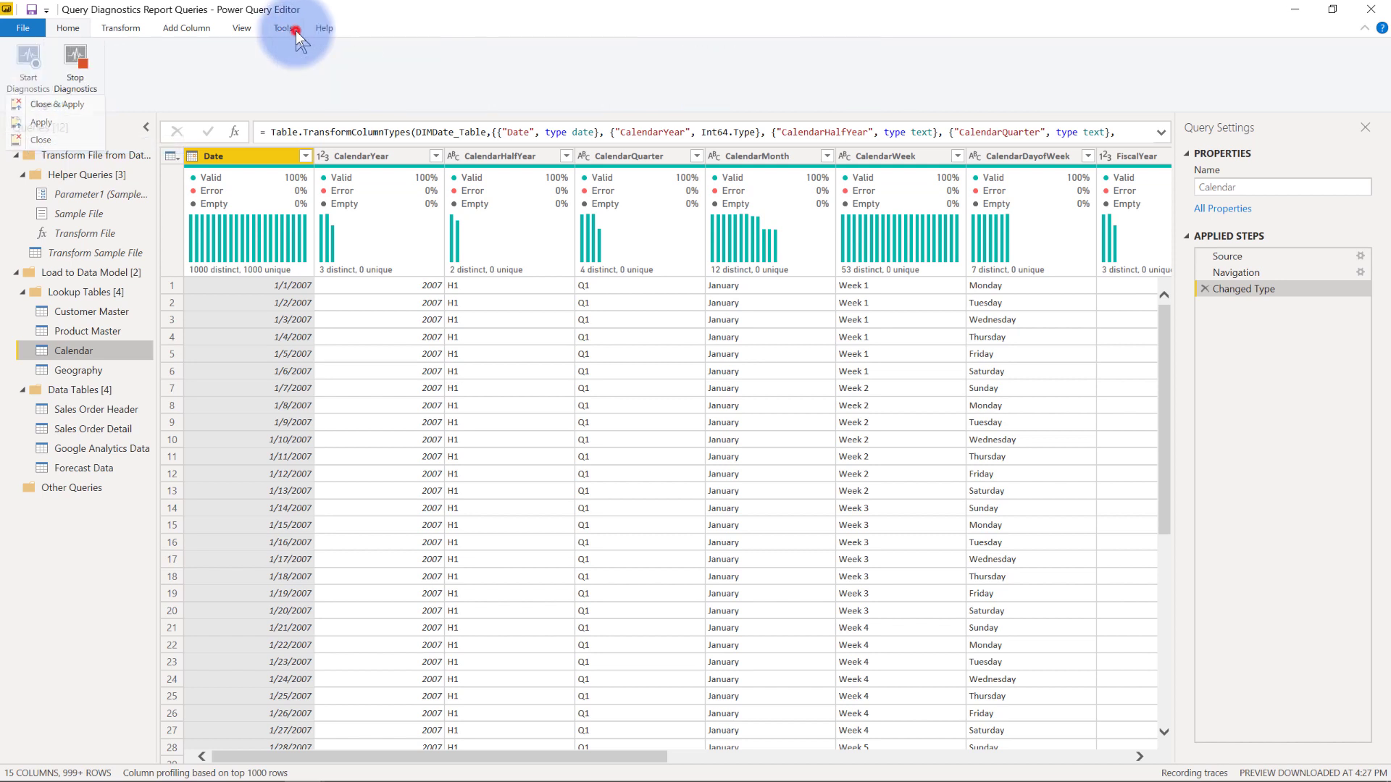
{"action": "left_click", "coordinate": [76, 78]}
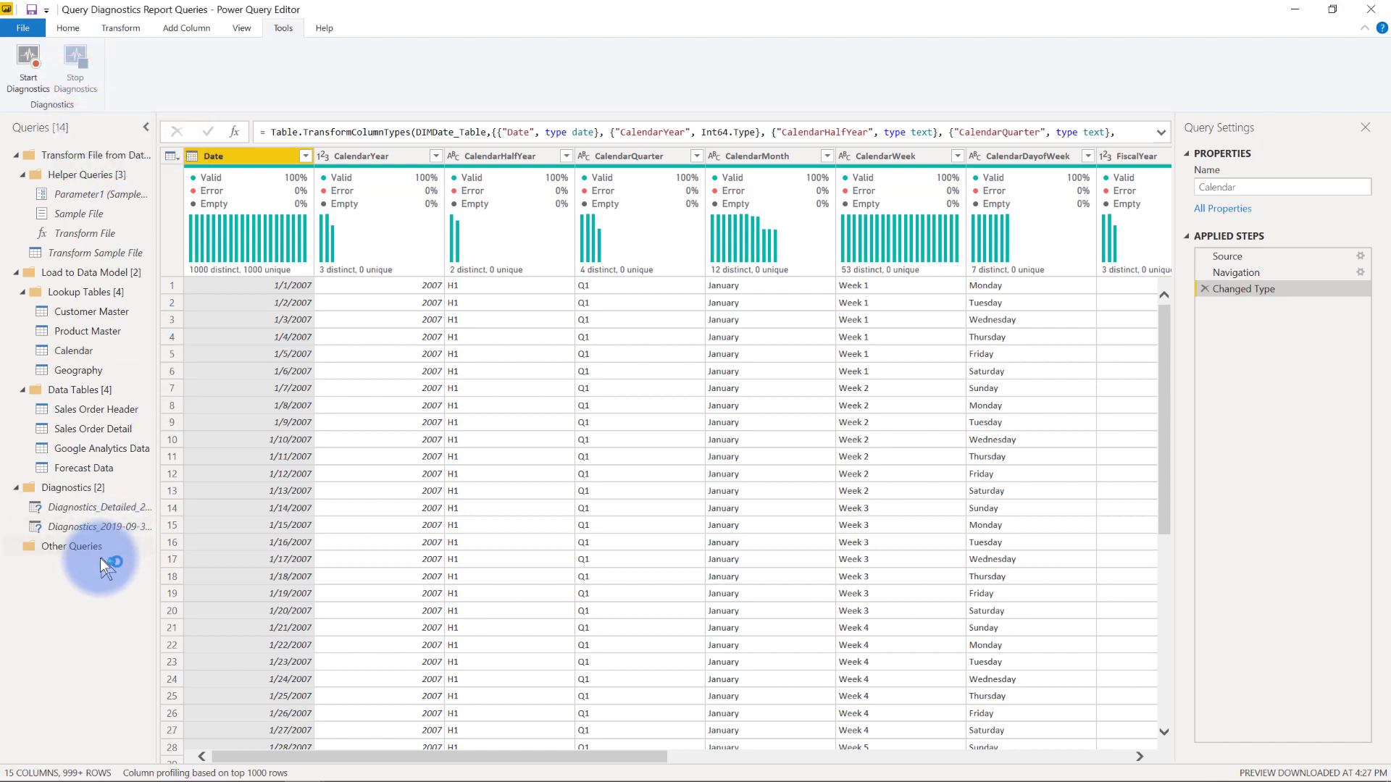
{"action": "left_click", "coordinate": [77, 528]}
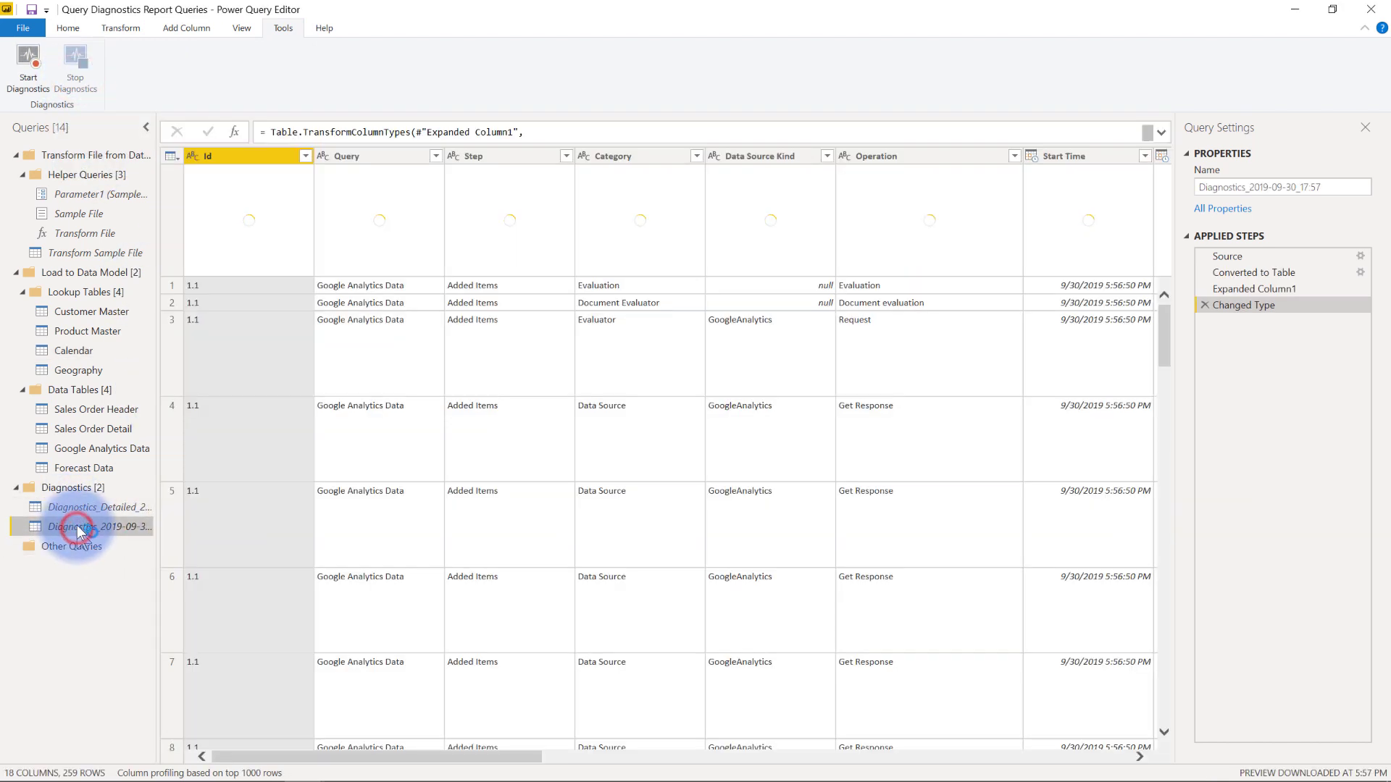
{"action": "left_click", "coordinate": [80, 509]}
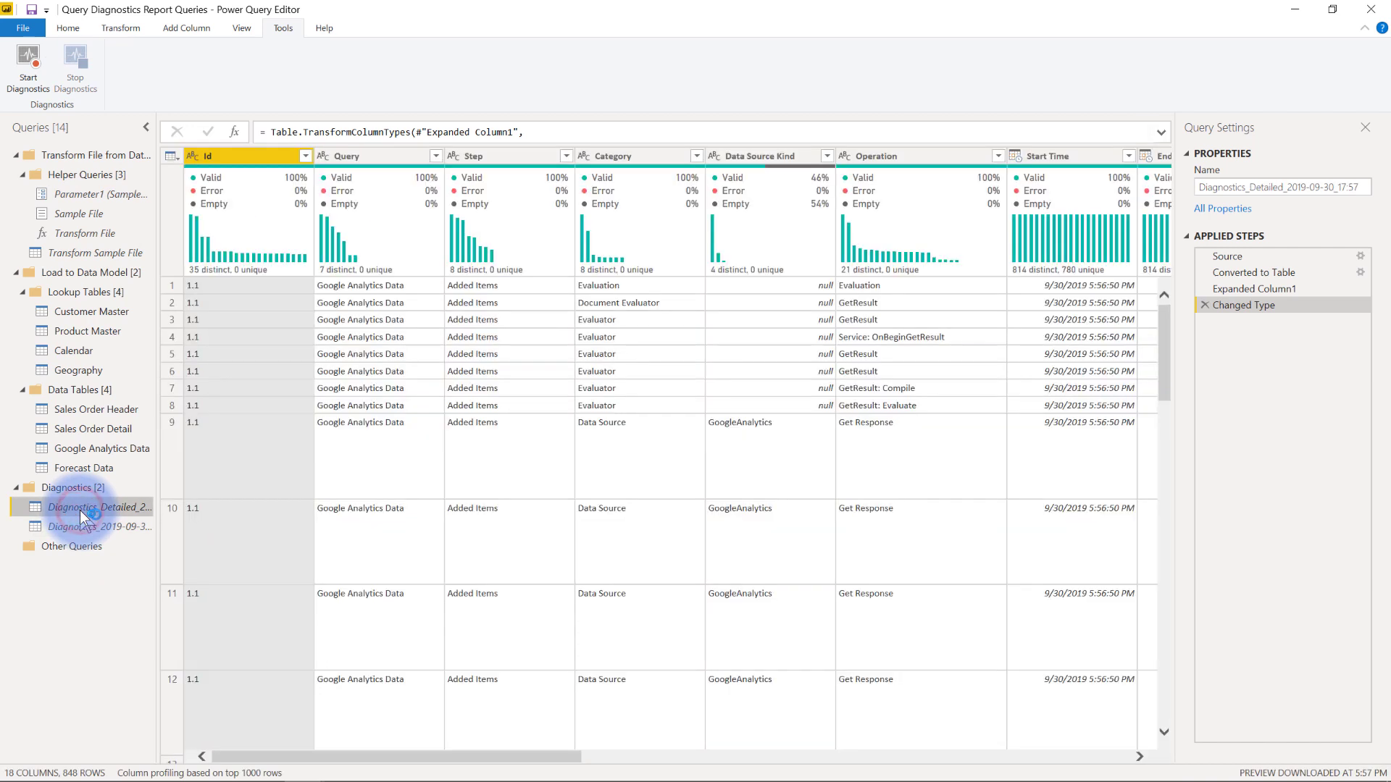
{"action": "left_click", "coordinate": [81, 529]}
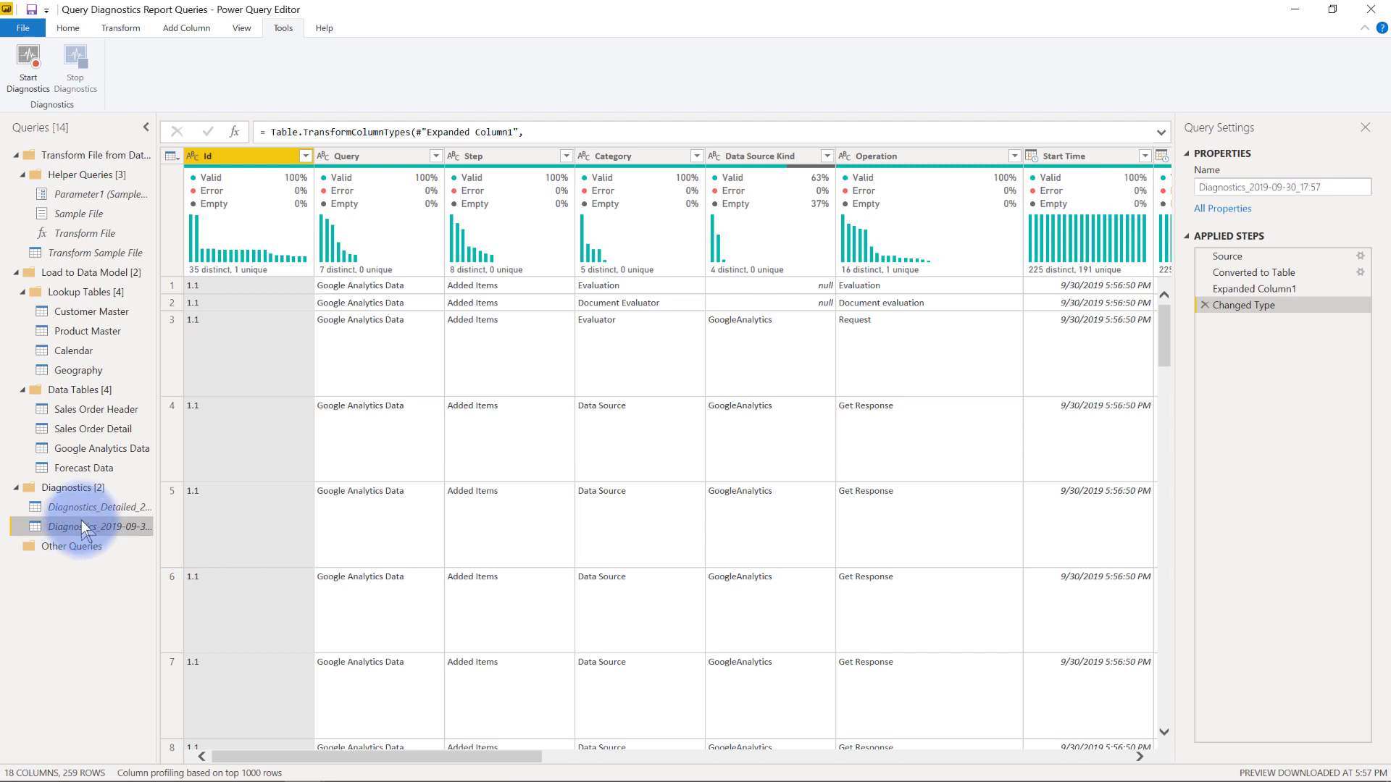
{"action": "left_click", "coordinate": [84, 512]}
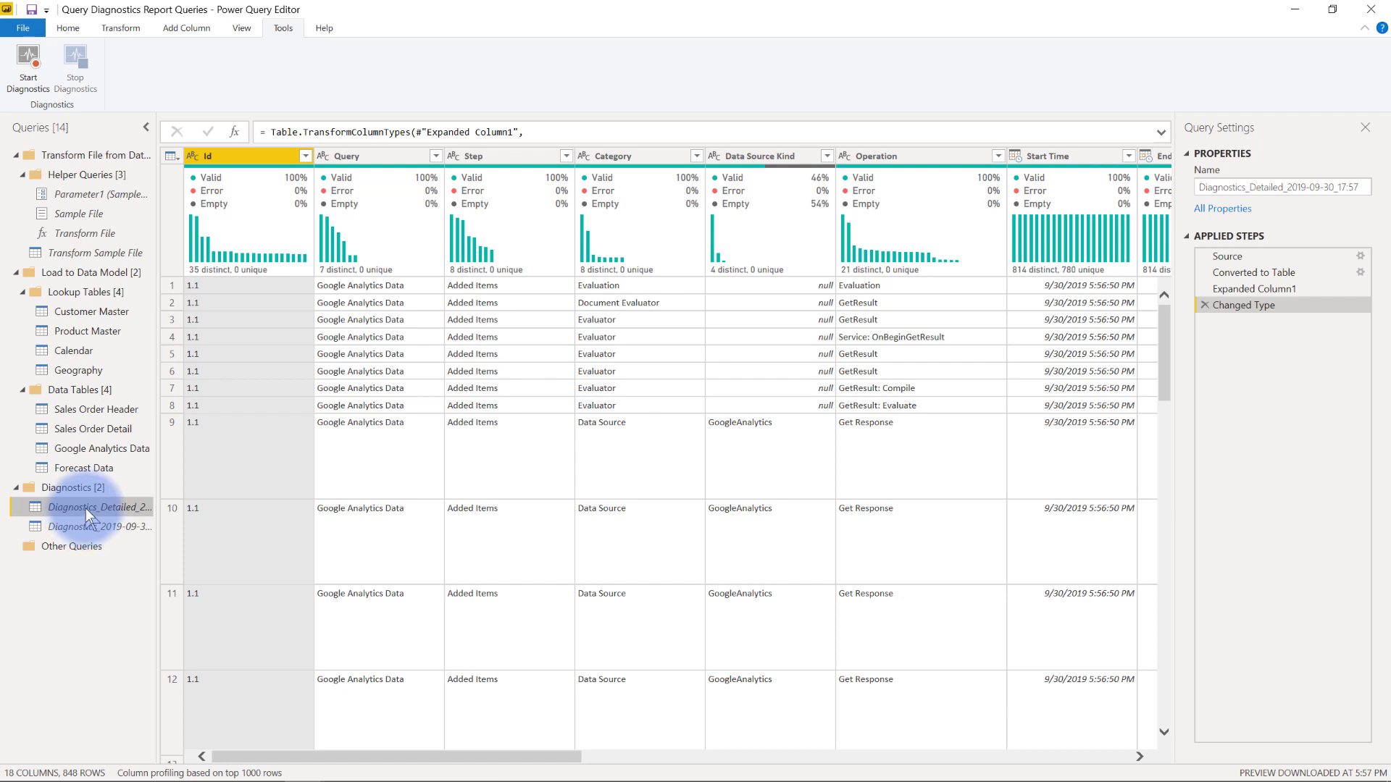
Copy all M code of Diagnostics_Detailed_2019-09-30_17:57 from its Advanced Editor
{"action": "right_click", "coordinate": [86, 508]}
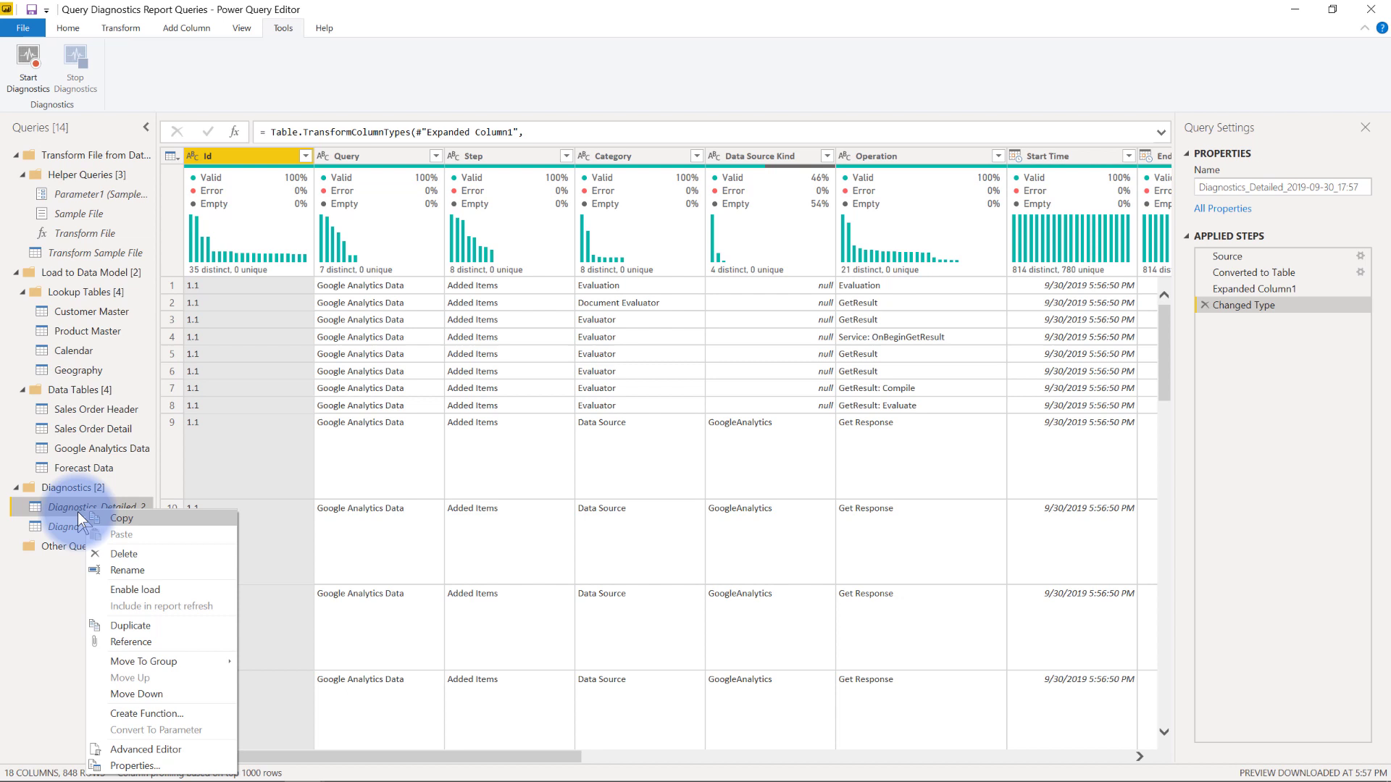
{"action": "left_click", "coordinate": [140, 750]}
{"action": "left_click", "coordinate": [579, 335]}
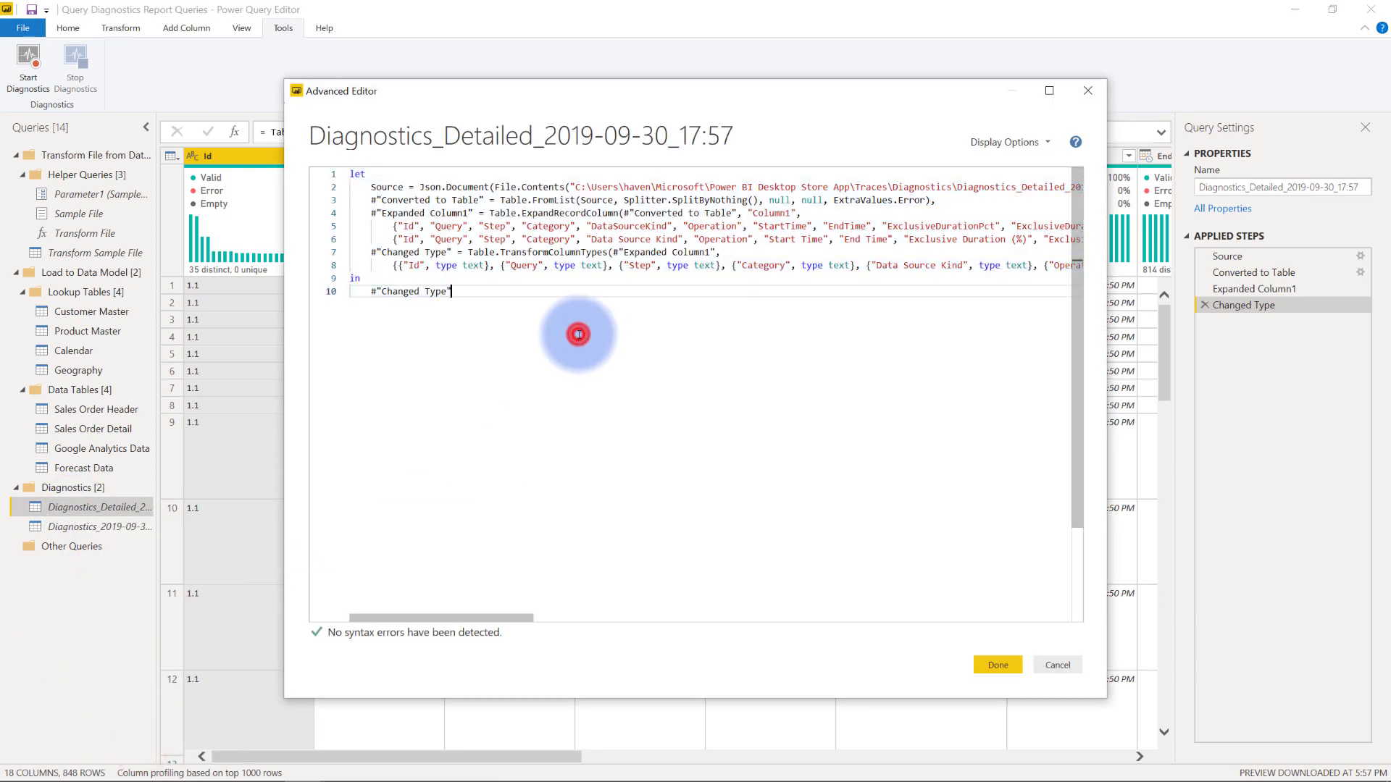
{"action": "key", "text": "ctrl+a"}
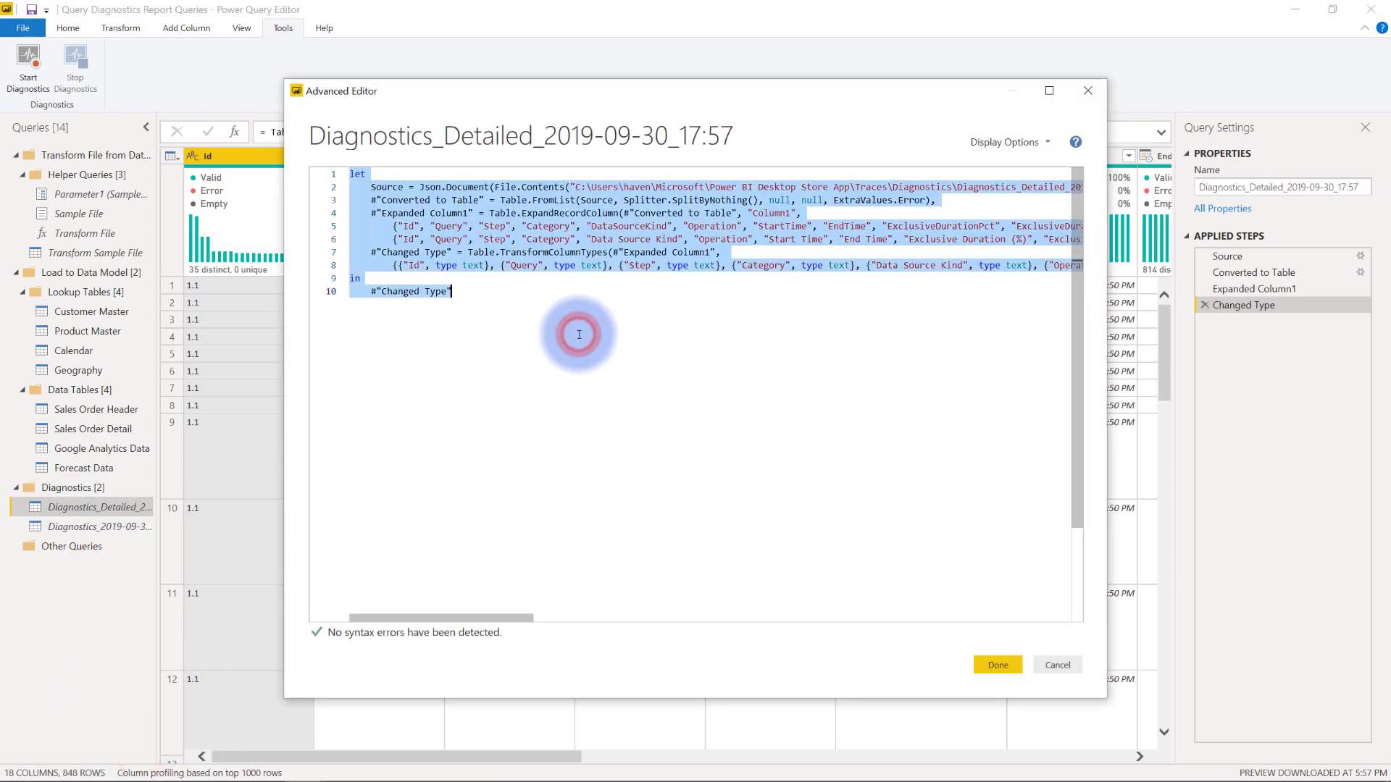
{"action": "left_click", "coordinate": [992, 663]}
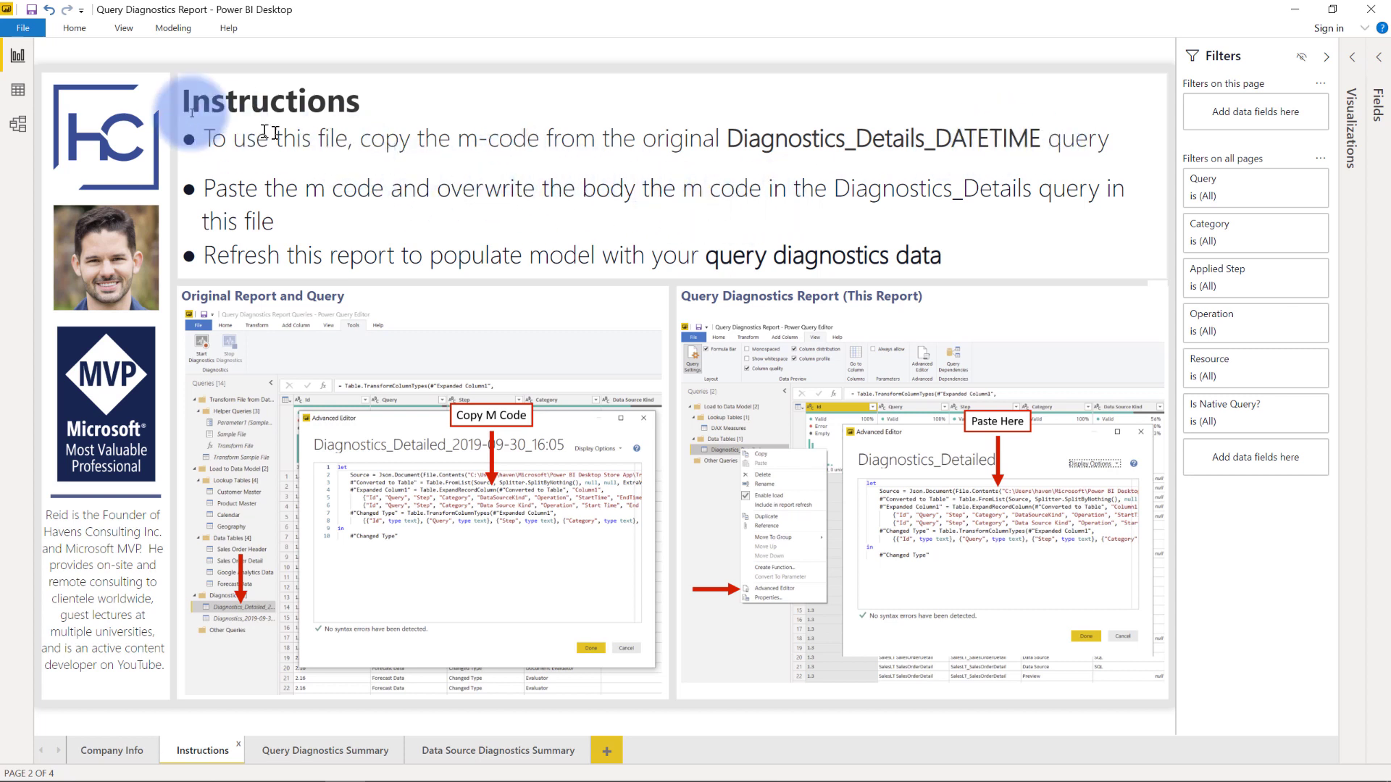
Open the report's queries via Edit Queries and select Diagnostics_Detailed
{"action": "left_click", "coordinate": [85, 29]}
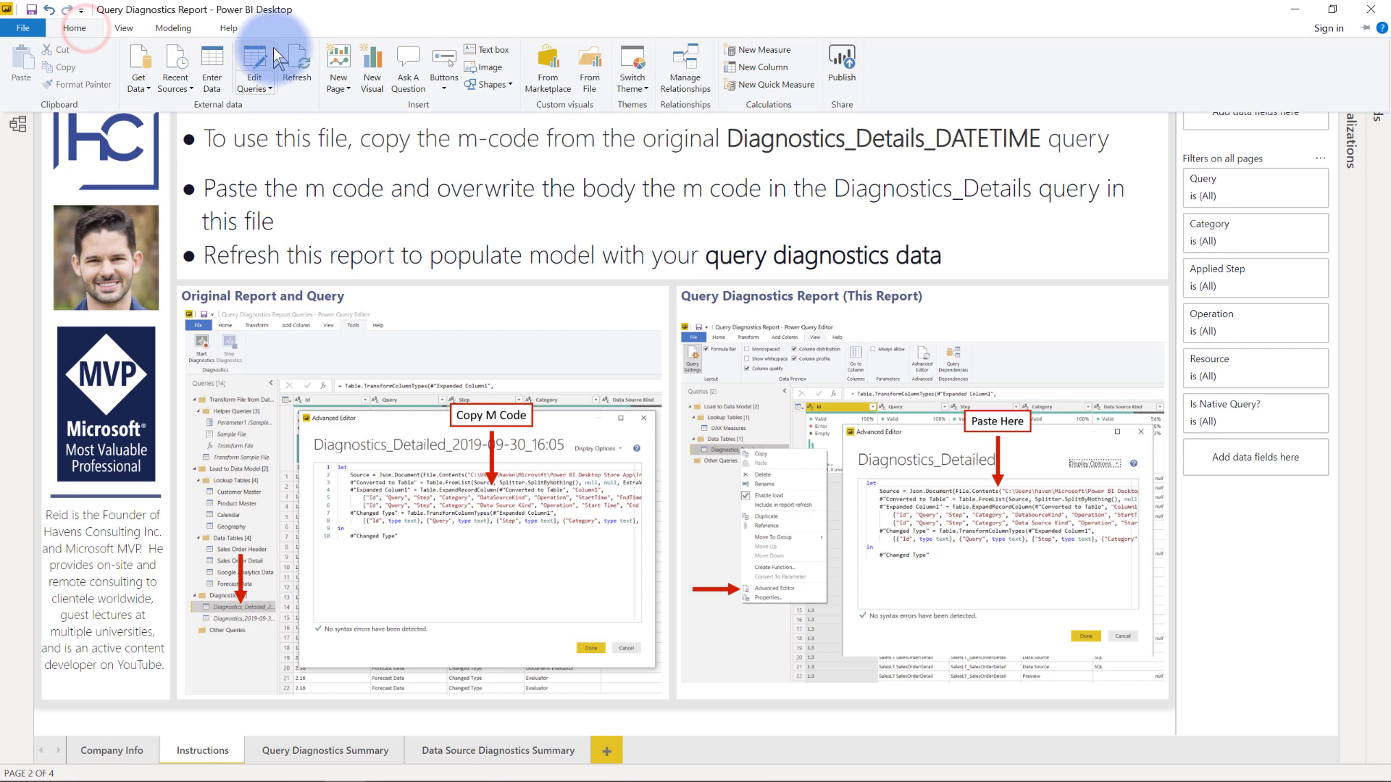
{"action": "left_click", "coordinate": [254, 67]}
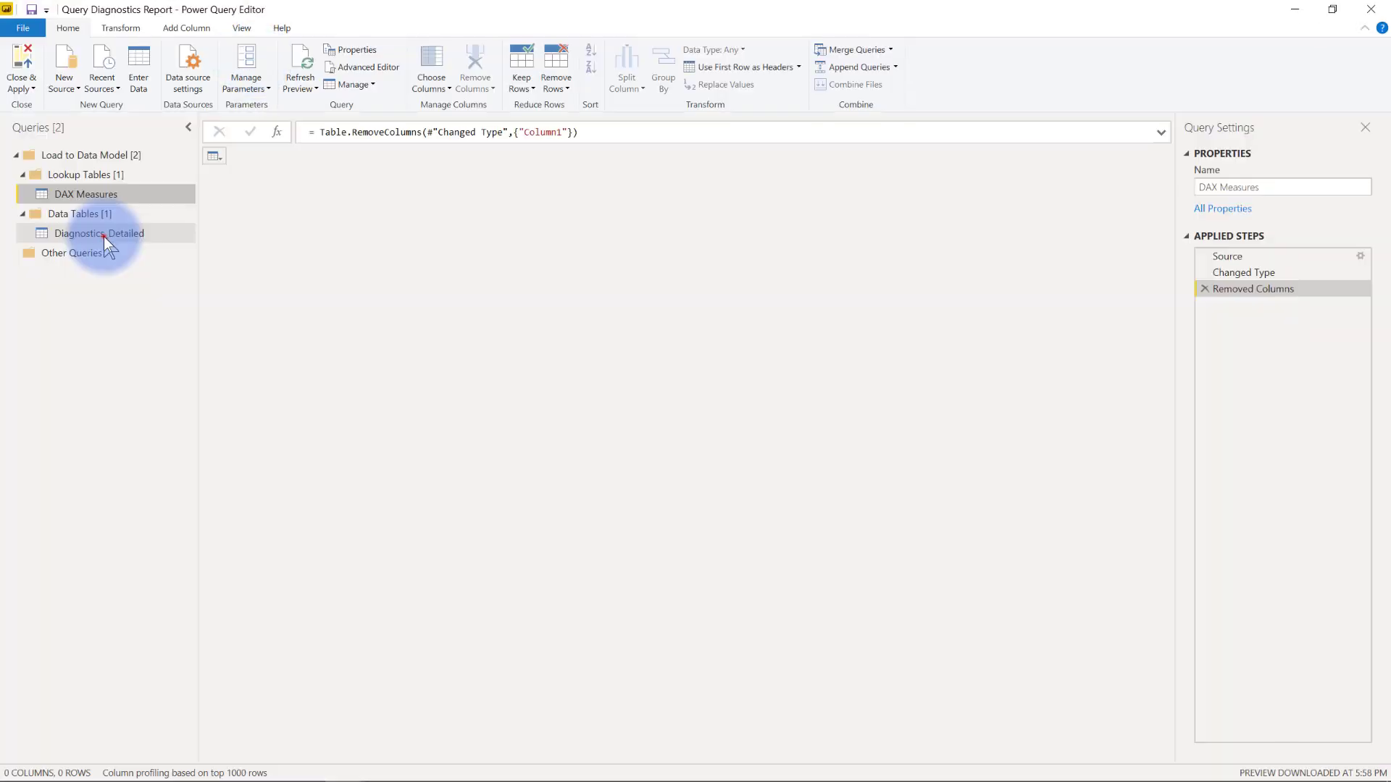
{"action": "left_click", "coordinate": [103, 233]}
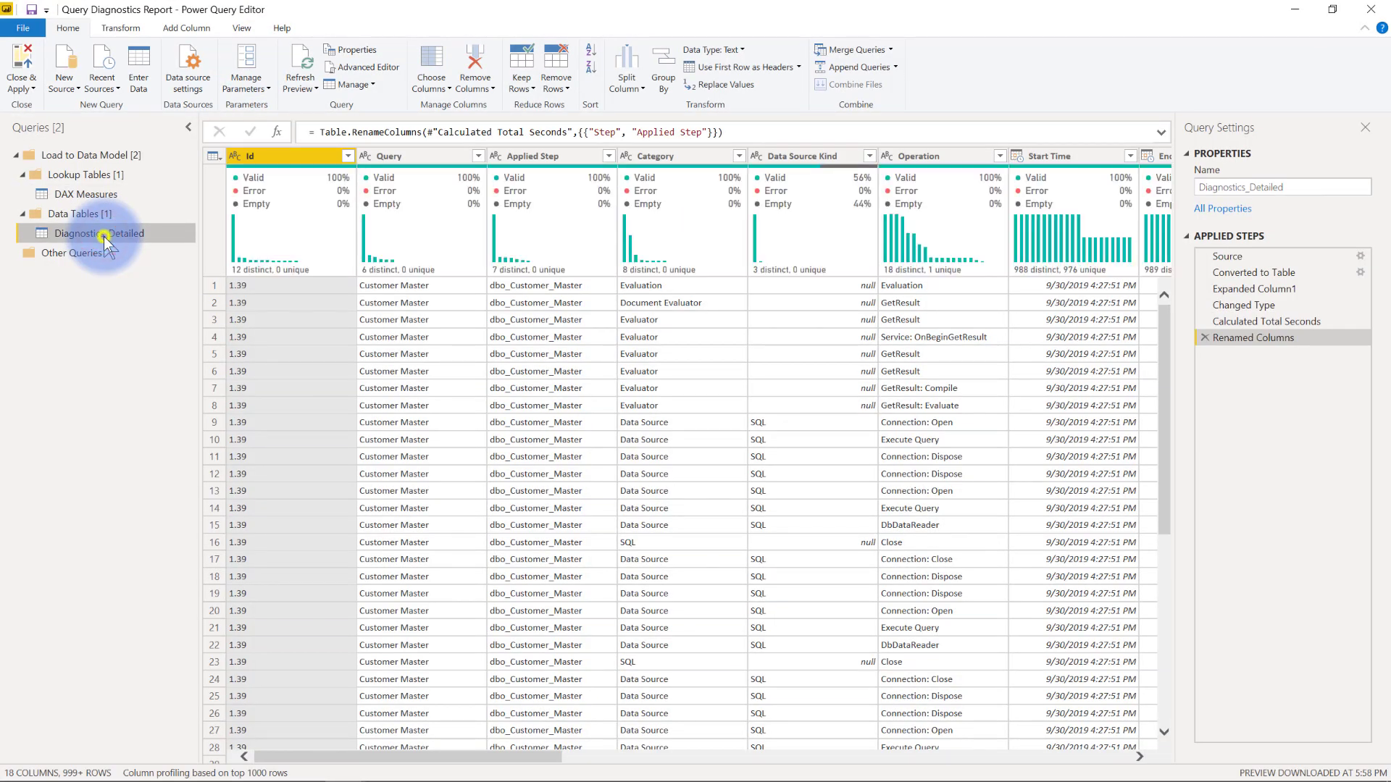
Open Diagnostics_Detailed in the Advanced Editor, then cancel and discard without changing the code
{"action": "right_click", "coordinate": [103, 236]}
{"action": "left_click", "coordinate": [175, 476]}
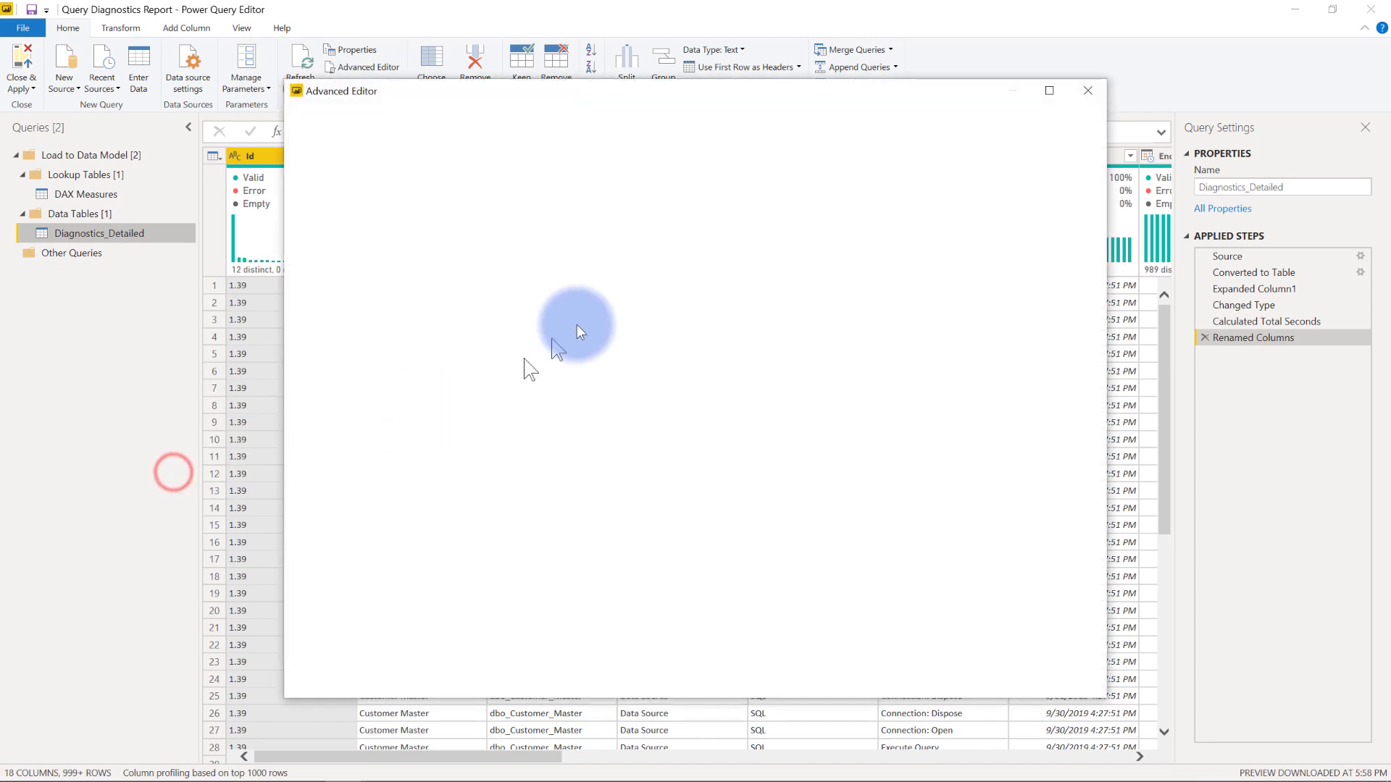
{"action": "left_click", "coordinate": [559, 326]}
{"action": "key", "text": "ctrl+a"}
{"action": "left_click", "coordinate": [557, 328]}
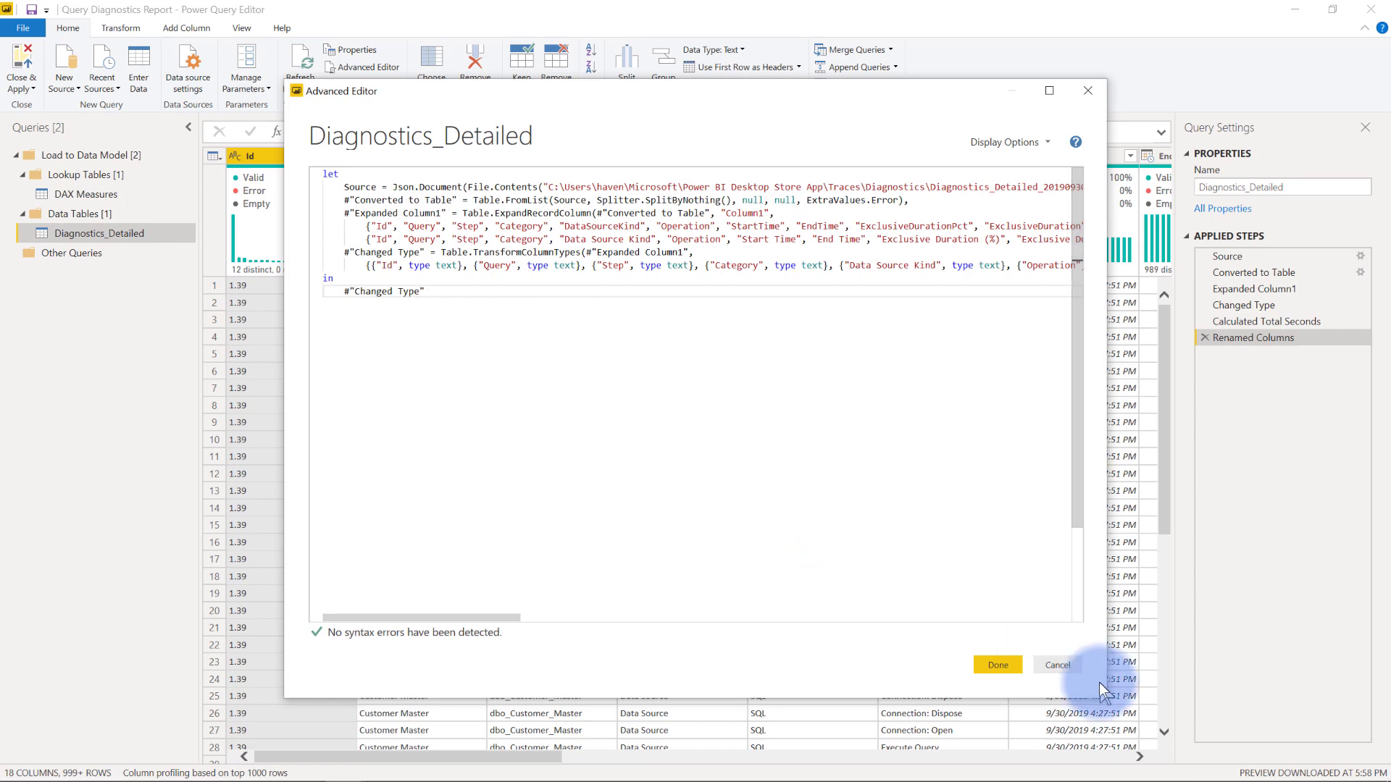
{"action": "left_click", "coordinate": [1060, 665]}
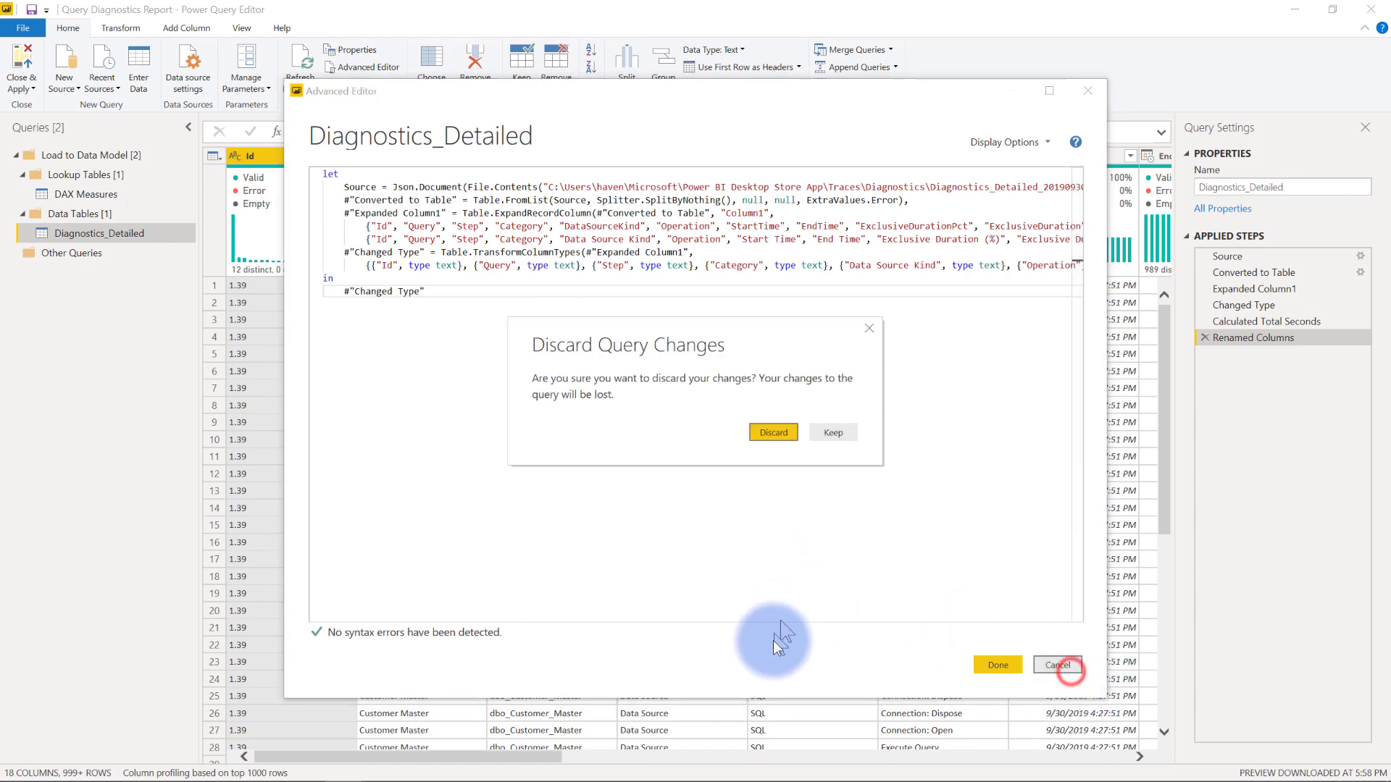
{"action": "left_click", "coordinate": [773, 432]}
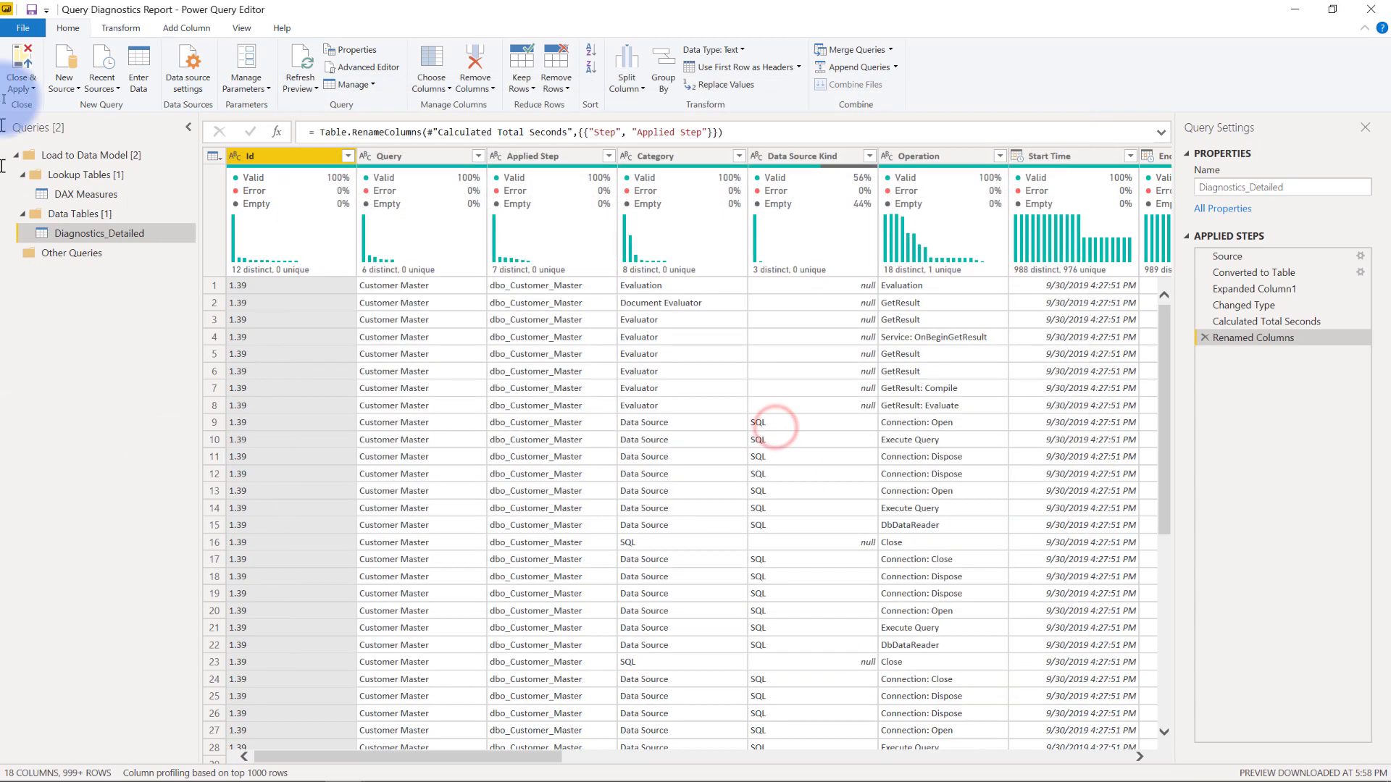
Apply the query changes and switch to the Query Diagnostics Summary page
{"action": "left_click", "coordinate": [22, 64]}
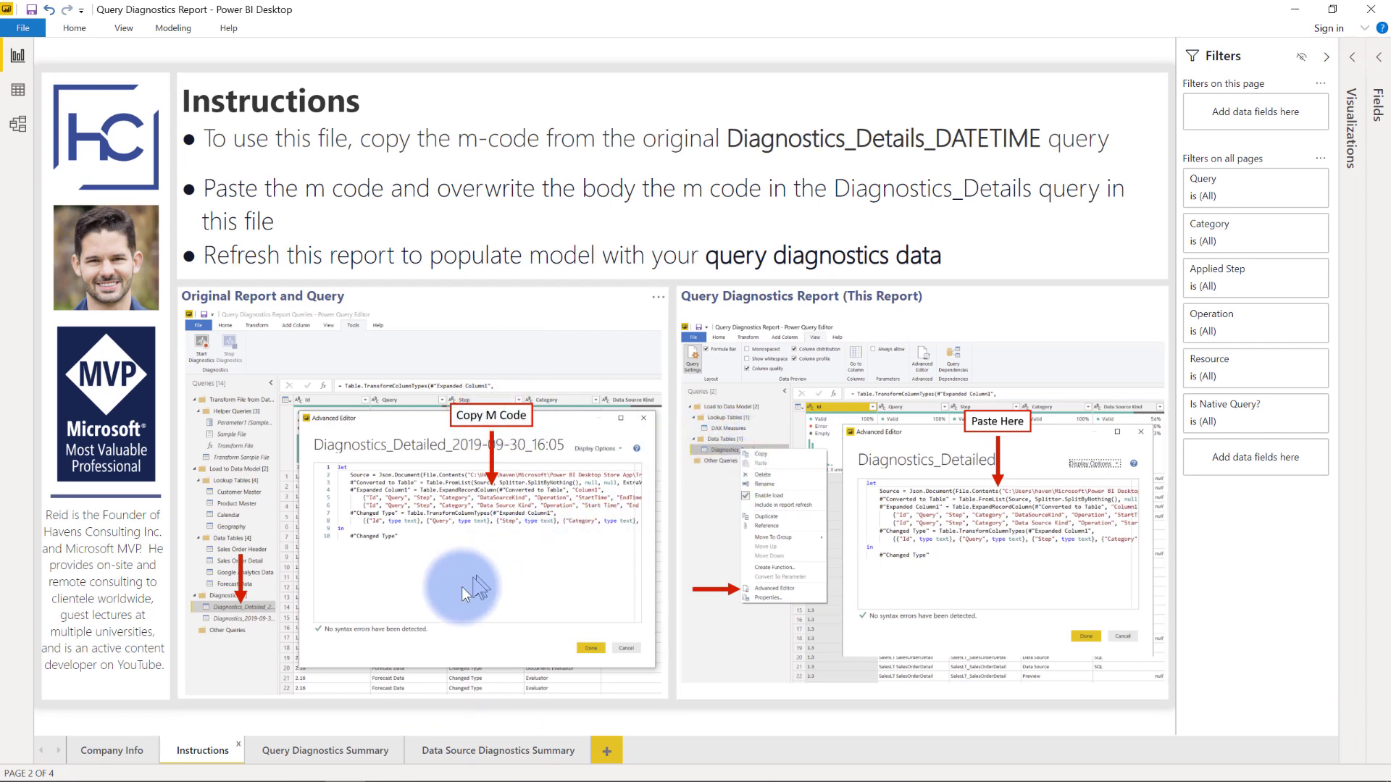
{"action": "left_click", "coordinate": [307, 752]}
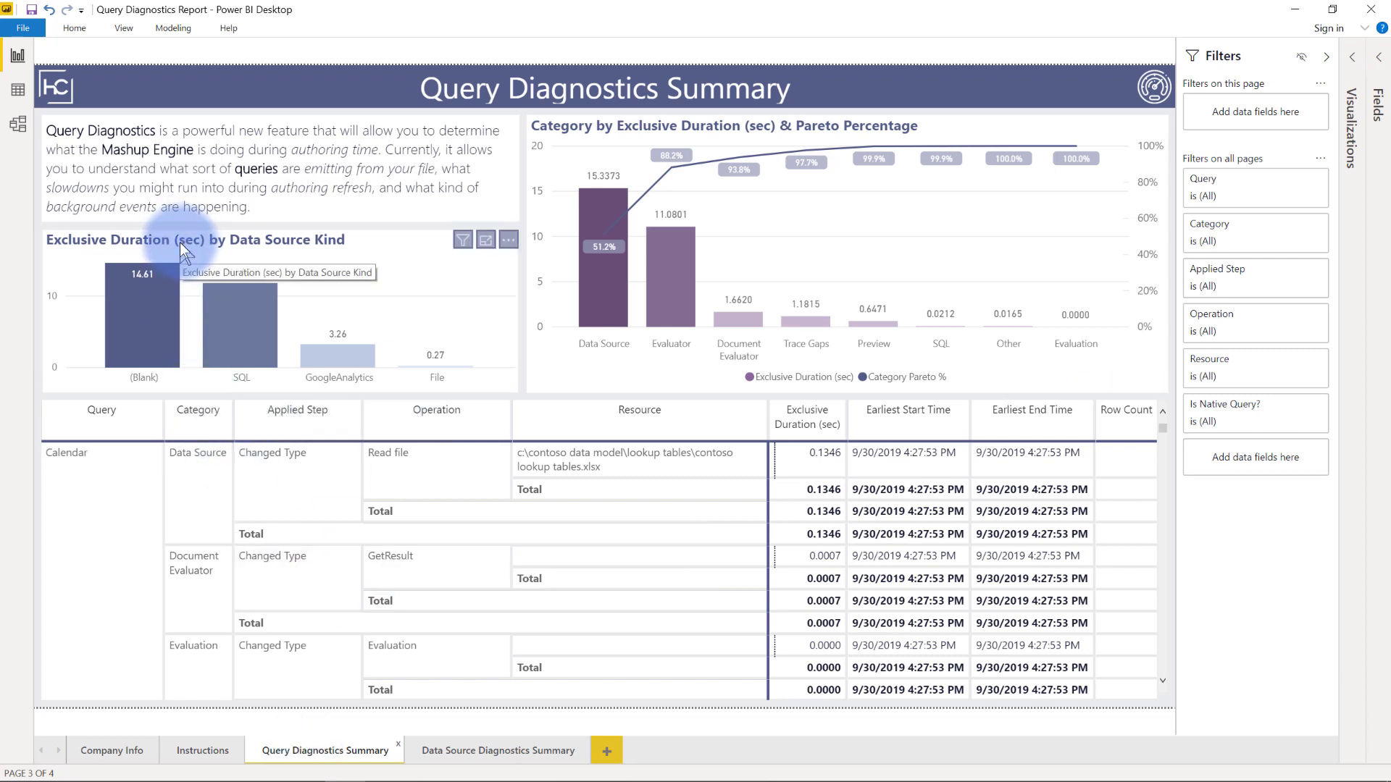
{"action": "mouse_move", "coordinate": [158, 320]}
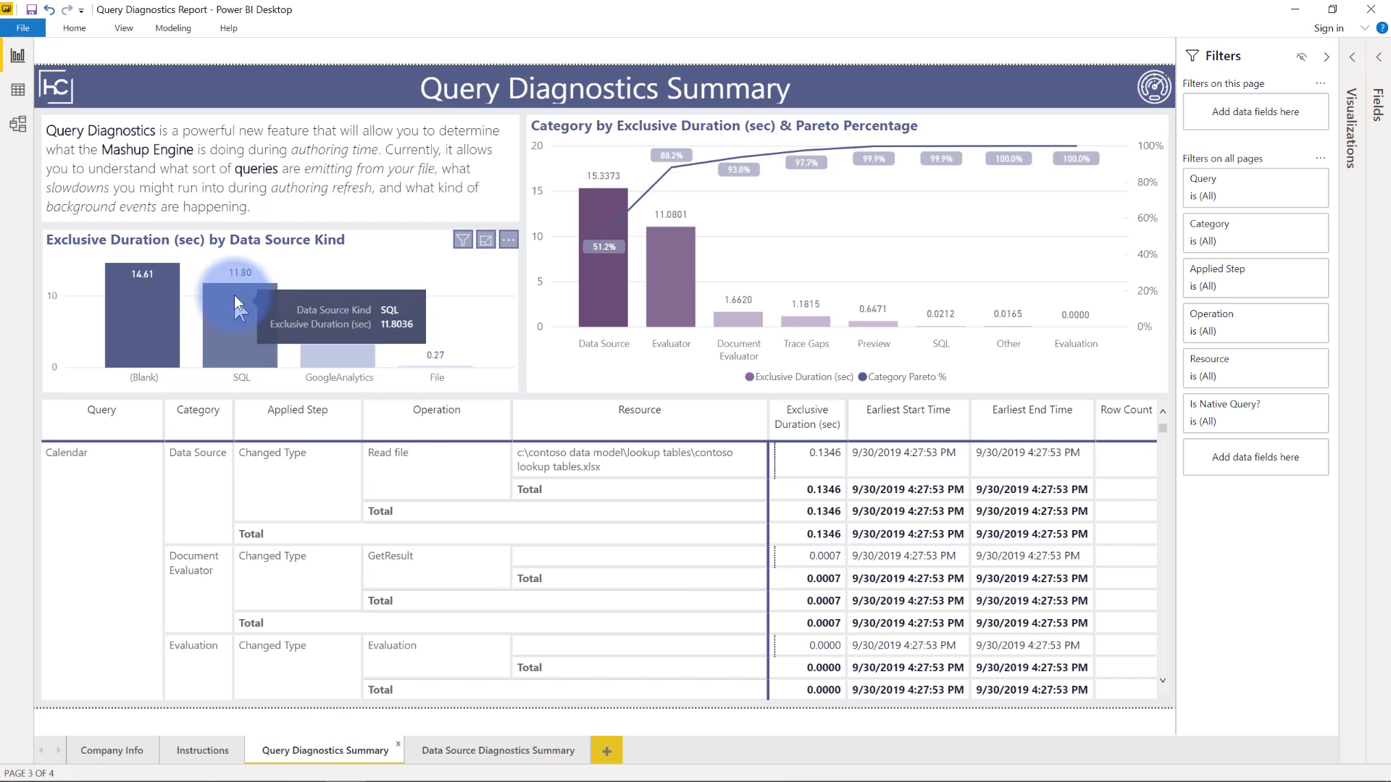
{"action": "mouse_move", "coordinate": [239, 284]}
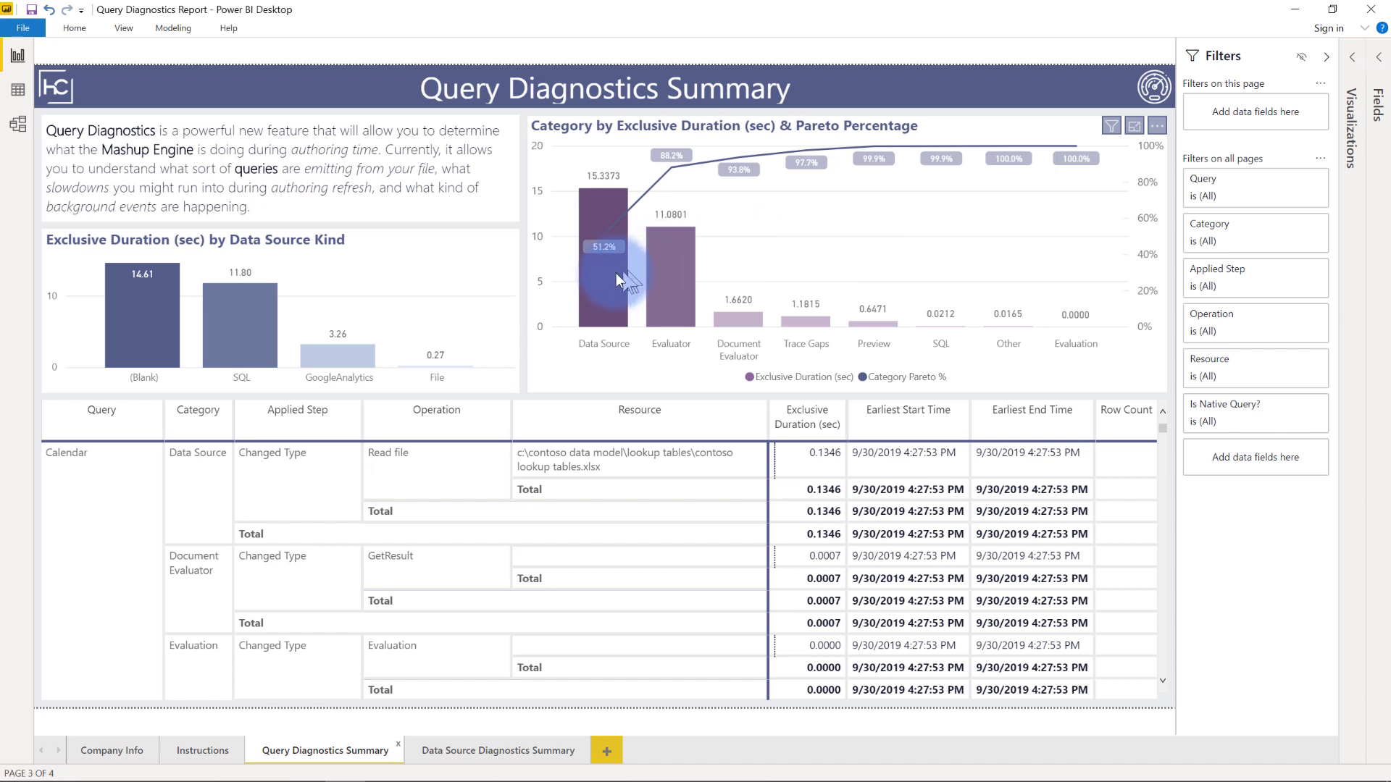
{"action": "mouse_move", "coordinate": [614, 276]}
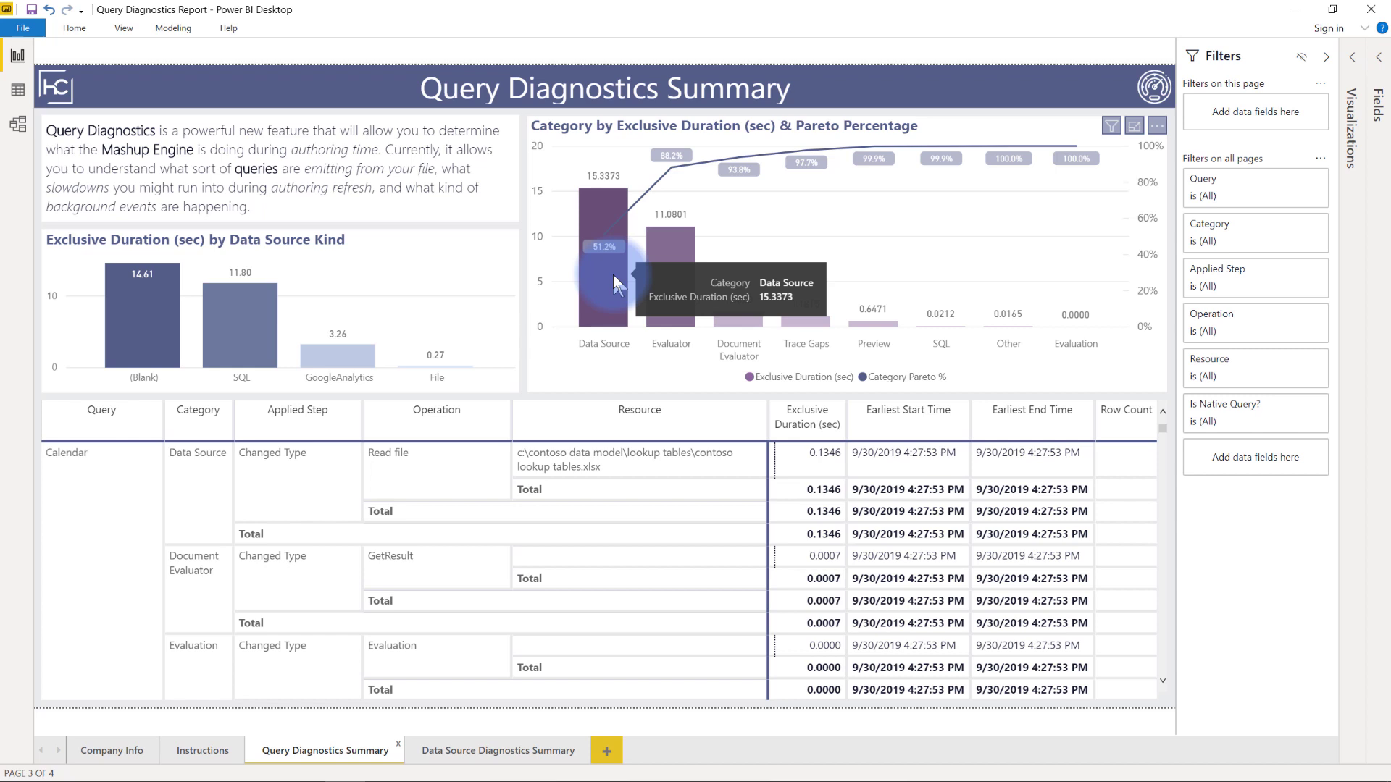
{"action": "mouse_move", "coordinate": [684, 250]}
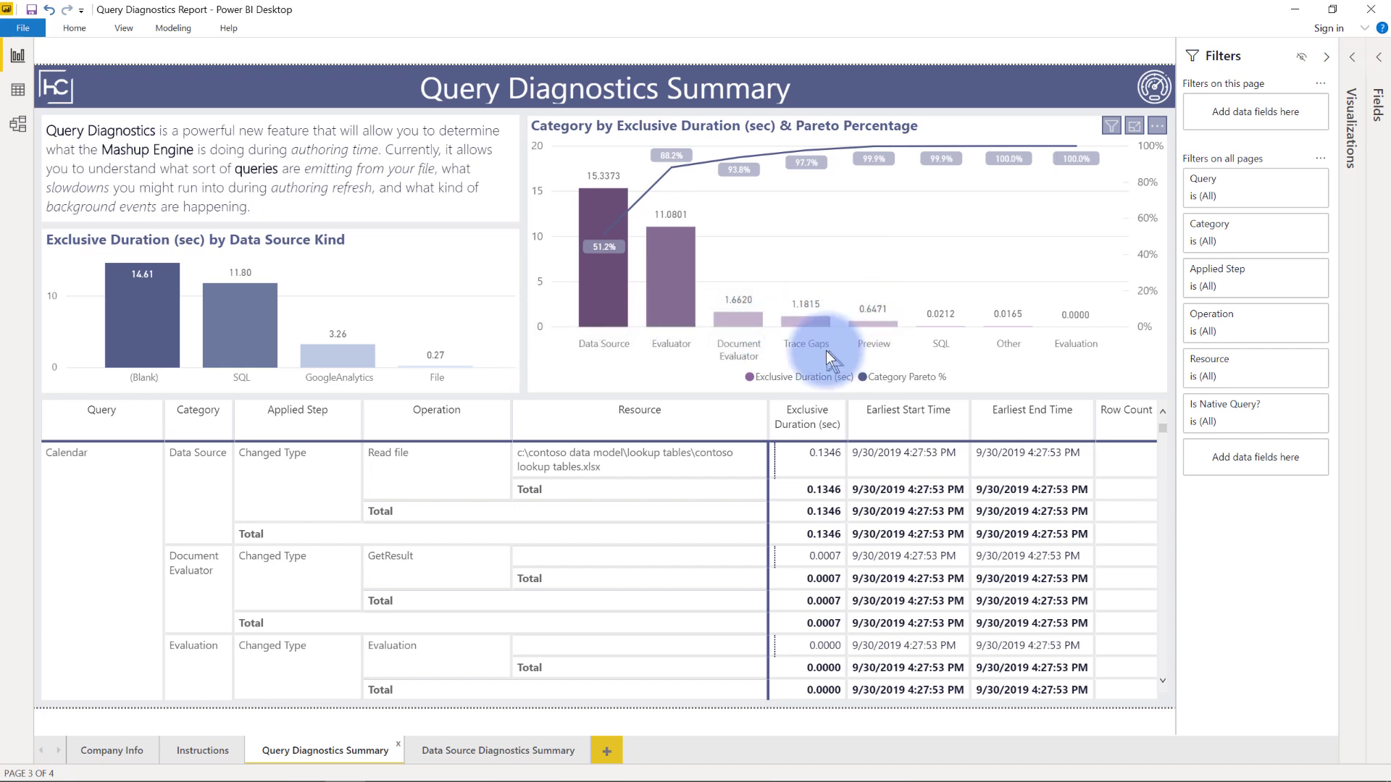
{"action": "mouse_move", "coordinate": [745, 315]}
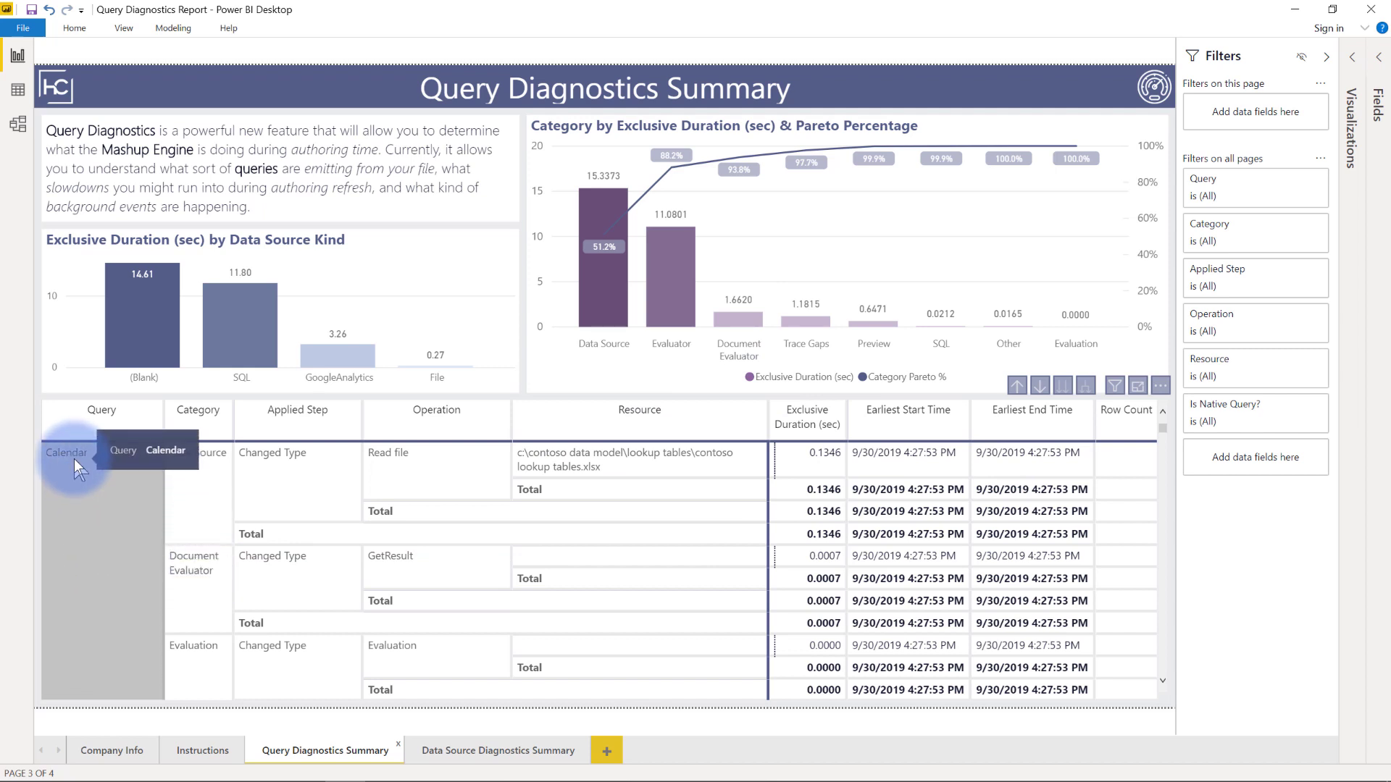
{"action": "left_click", "coordinate": [1016, 386]}
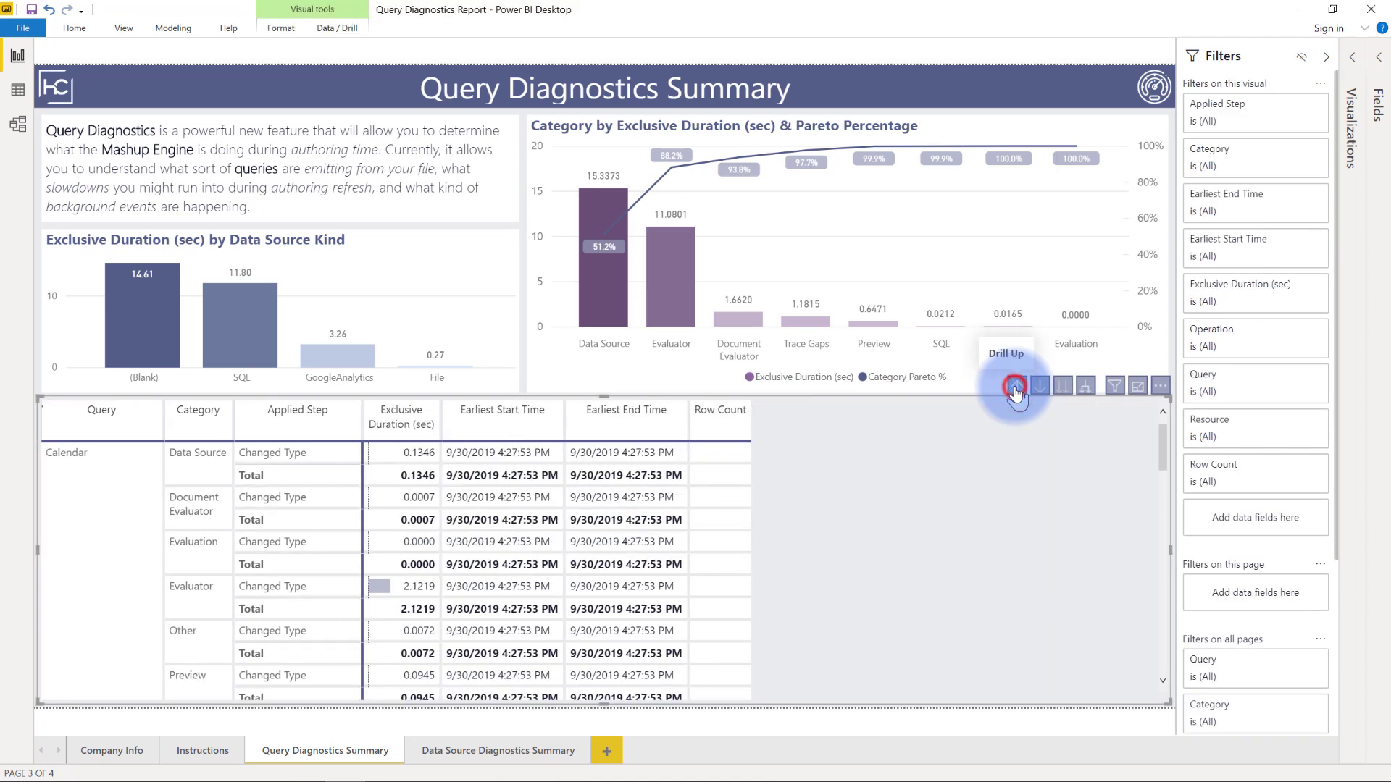
{"action": "left_click", "coordinate": [1016, 386]}
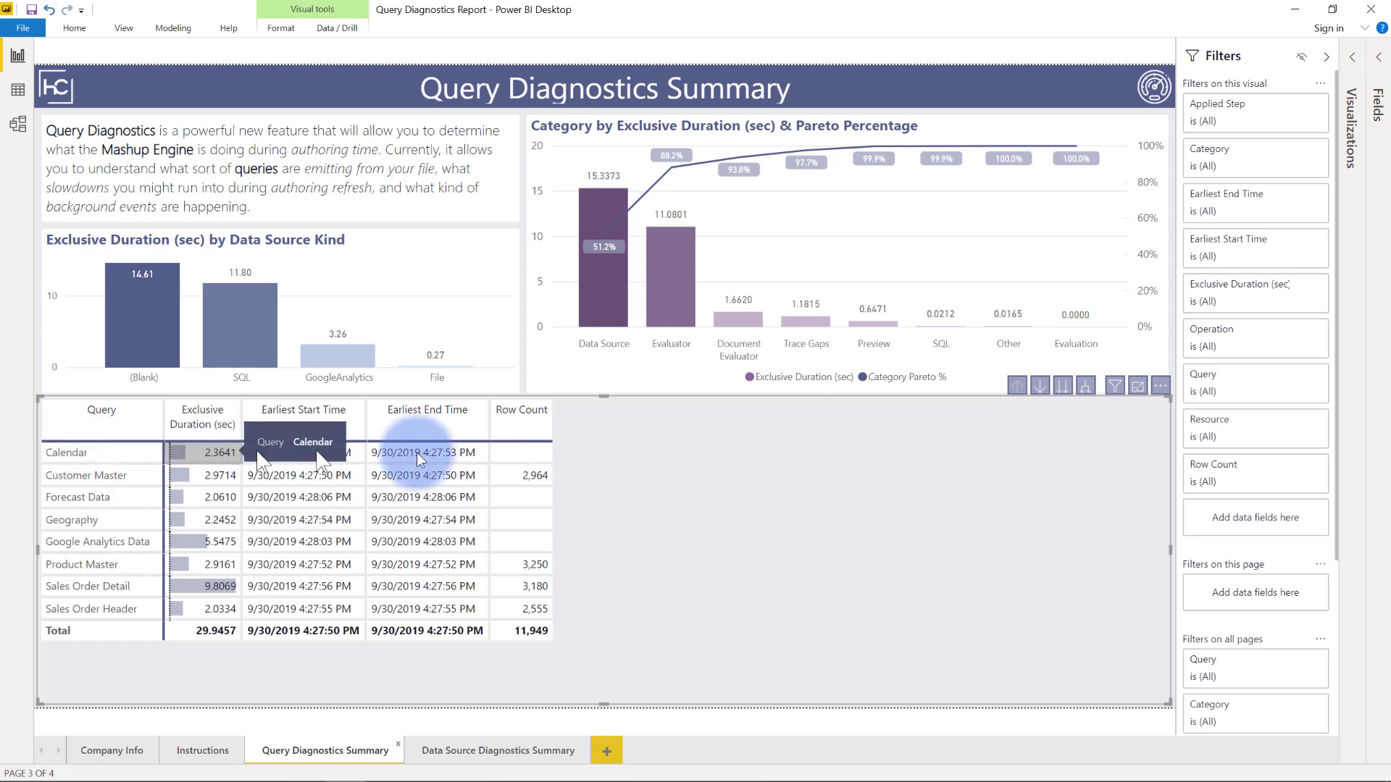
{"action": "left_click", "coordinate": [1085, 385]}
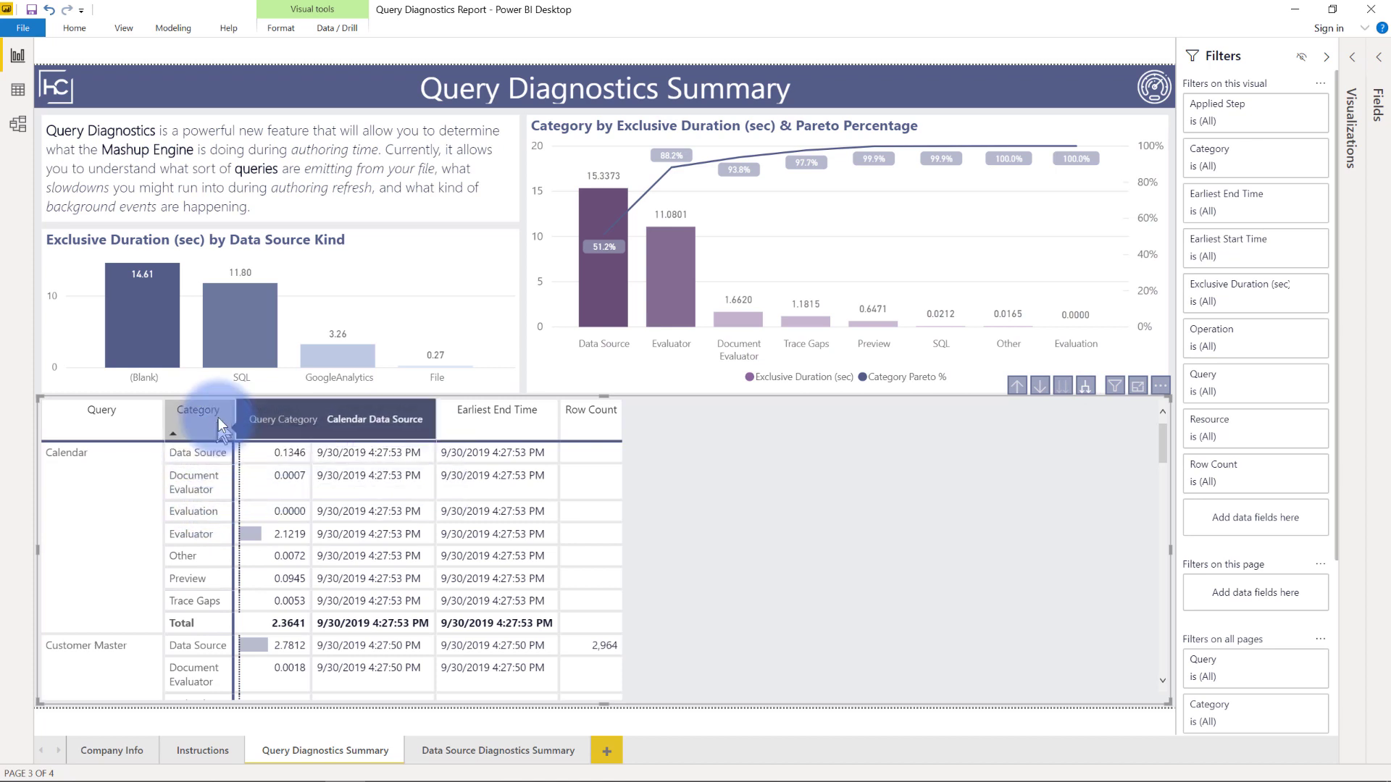
{"action": "left_click", "coordinate": [1097, 390]}
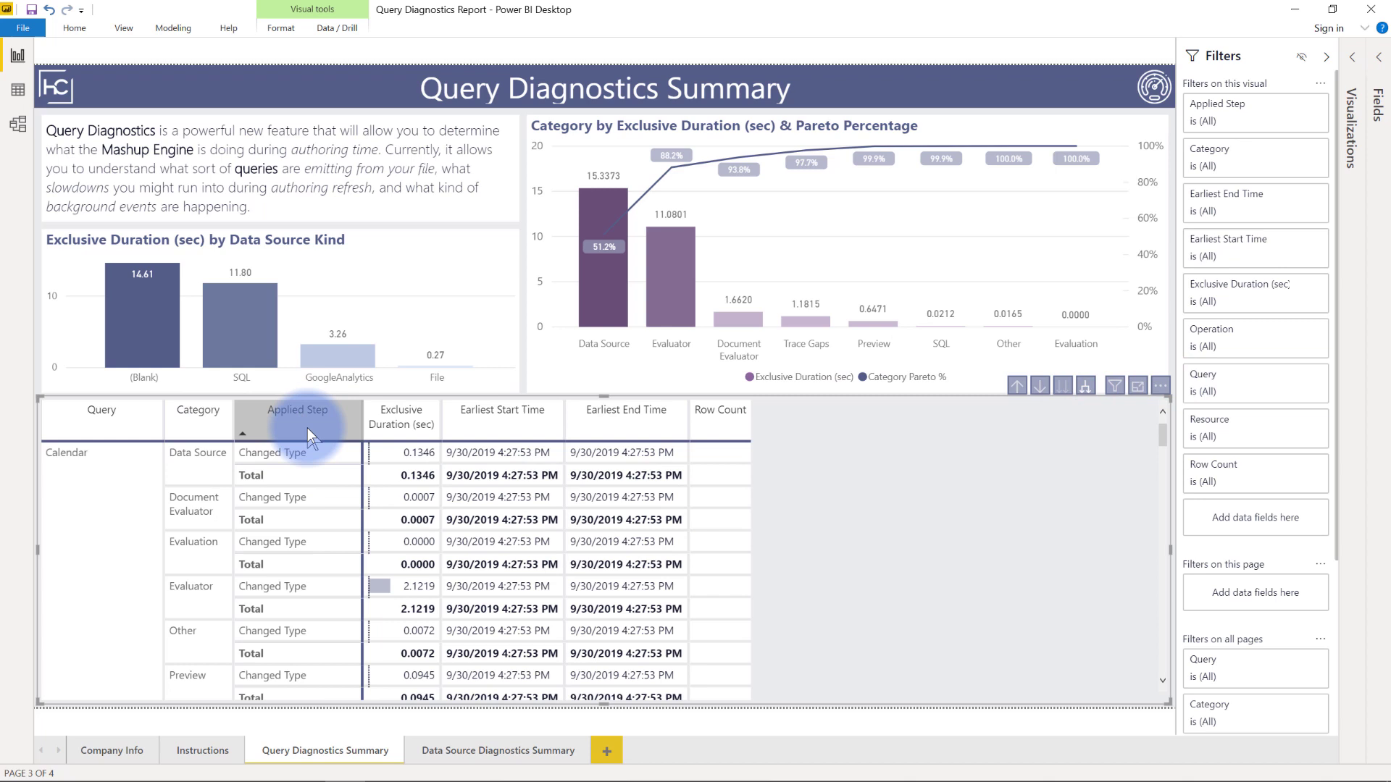
{"action": "scroll", "coordinate": [308, 451], "scroll_direction": "down", "scroll_amount": 5}
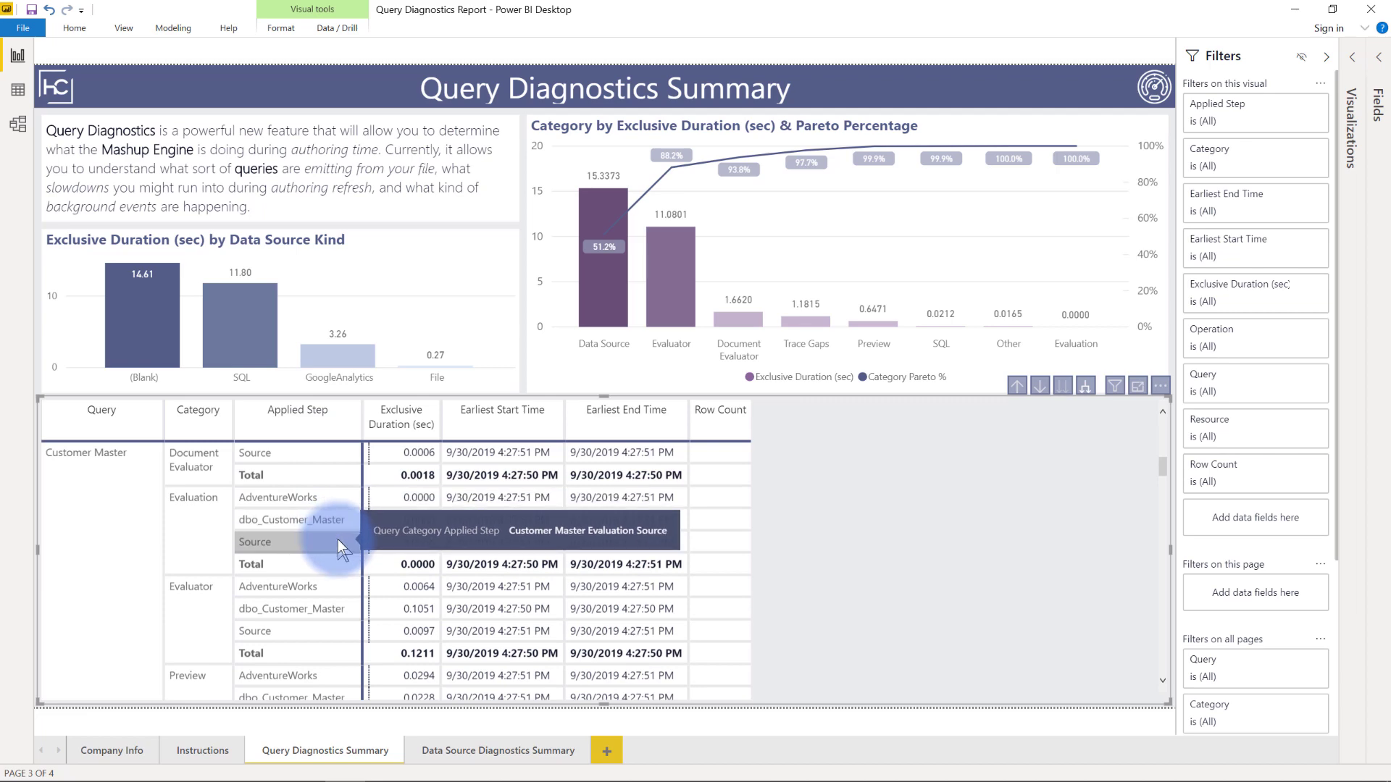
{"action": "scroll", "coordinate": [337, 542], "scroll_direction": "down", "scroll_amount": 3}
{"action": "scroll", "coordinate": [336, 545], "scroll_direction": "up", "scroll_amount": 6}
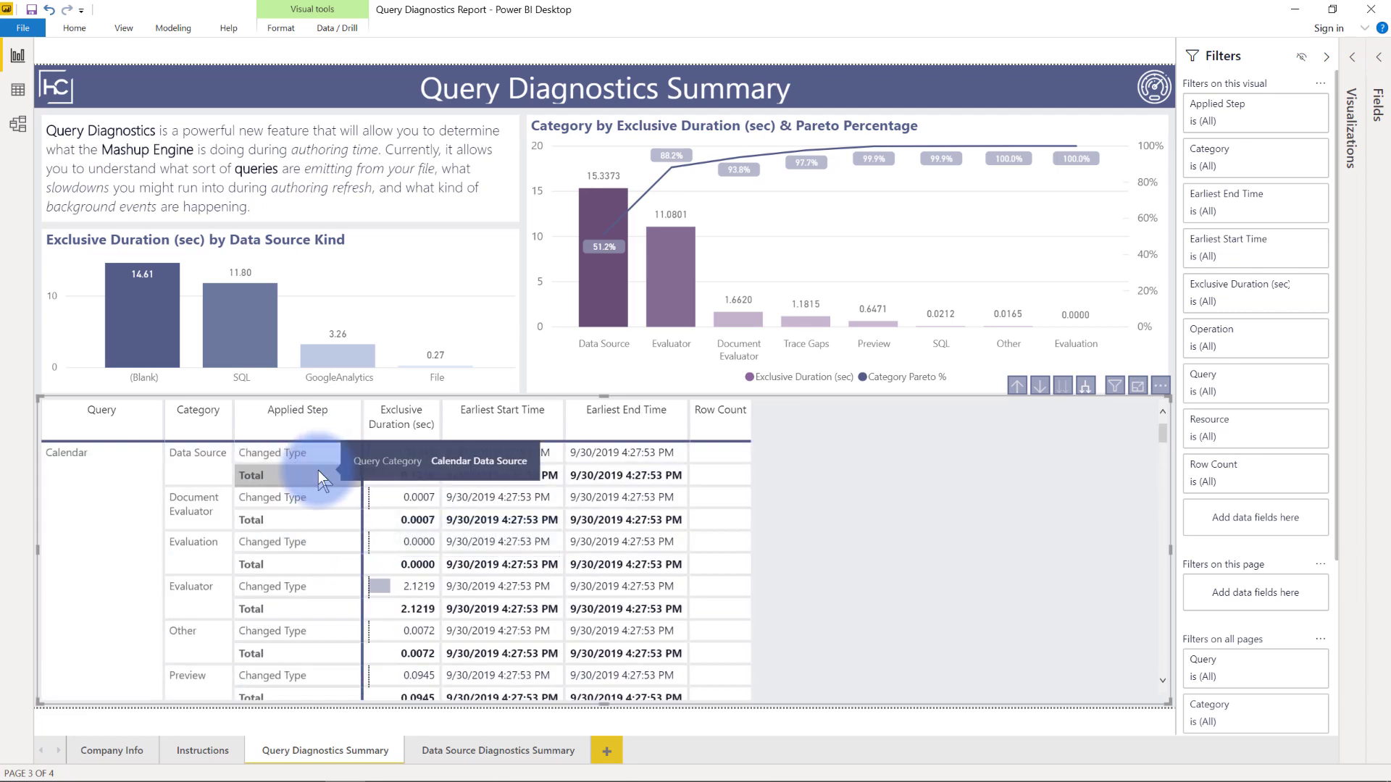
{"action": "left_click", "coordinate": [1086, 389]}
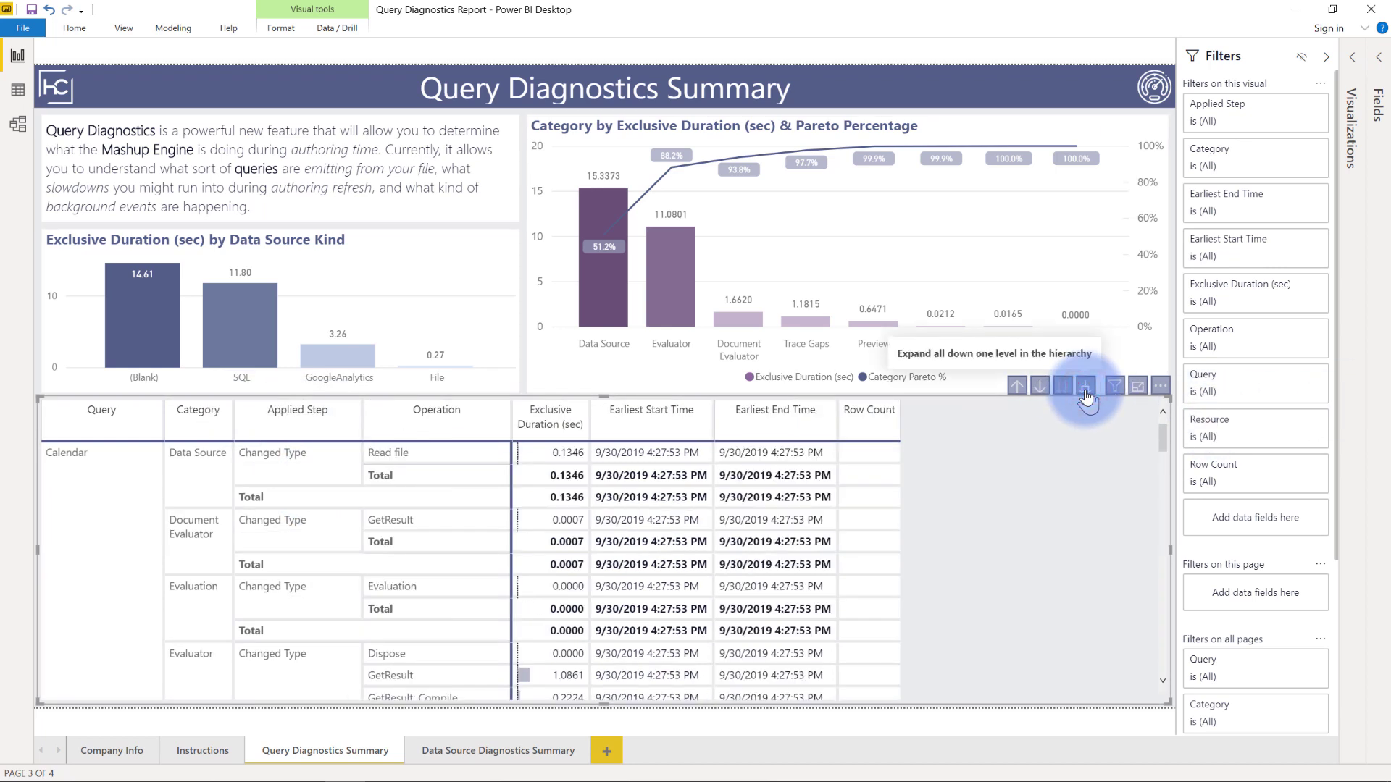
{"action": "left_click", "coordinate": [1086, 391]}
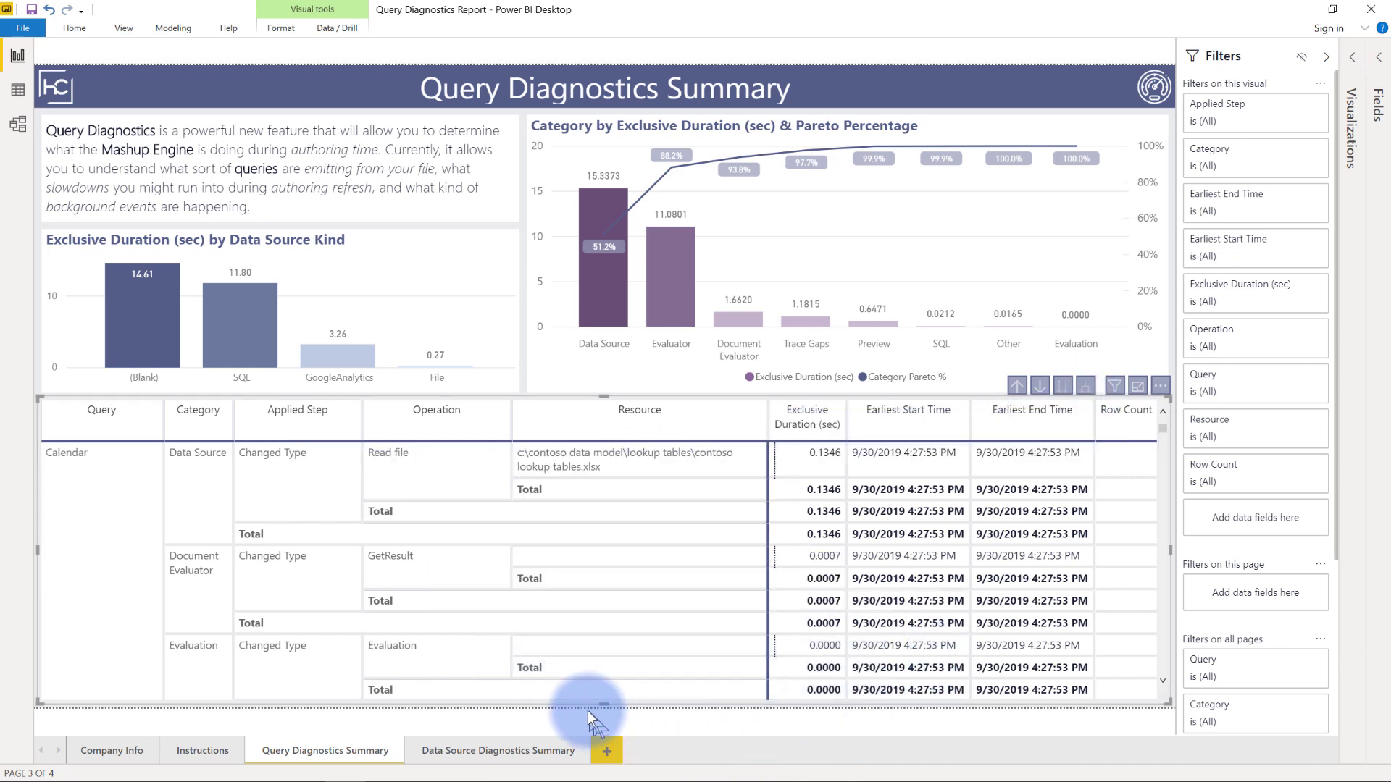
{"action": "left_click", "coordinate": [487, 752]}
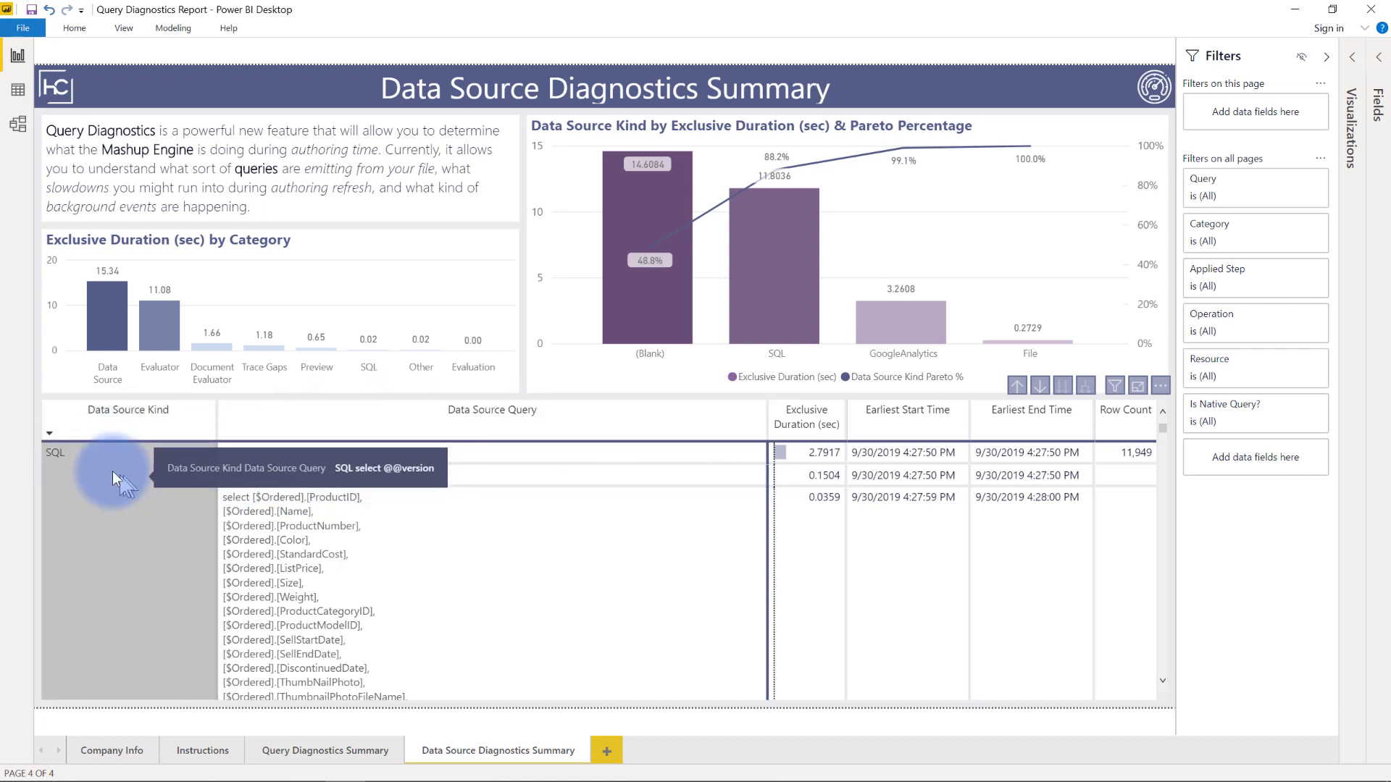
{"action": "mouse_move", "coordinate": [545, 485]}
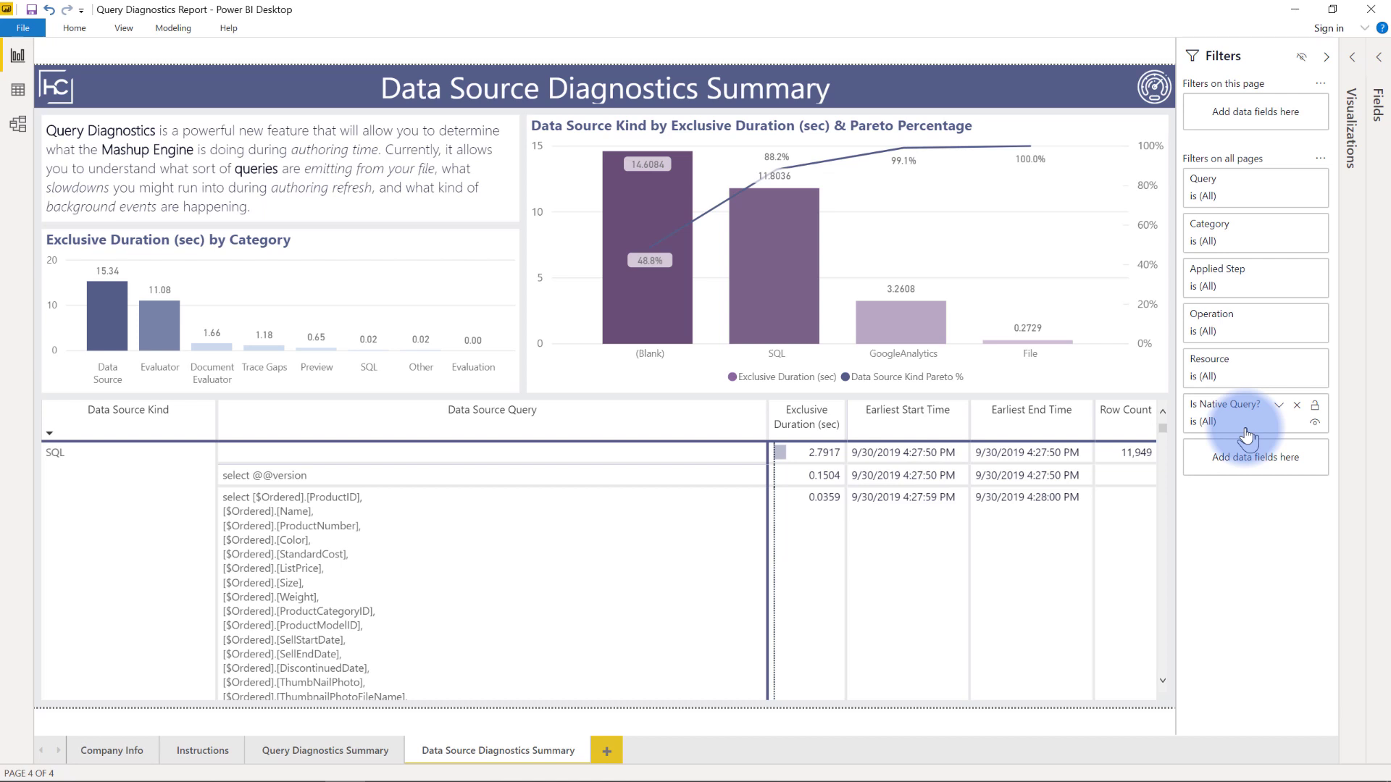
Expand the Is Native Query? filter and show that Diagnostics_Detailed column's DAX formula
{"action": "left_click", "coordinate": [1280, 406]}
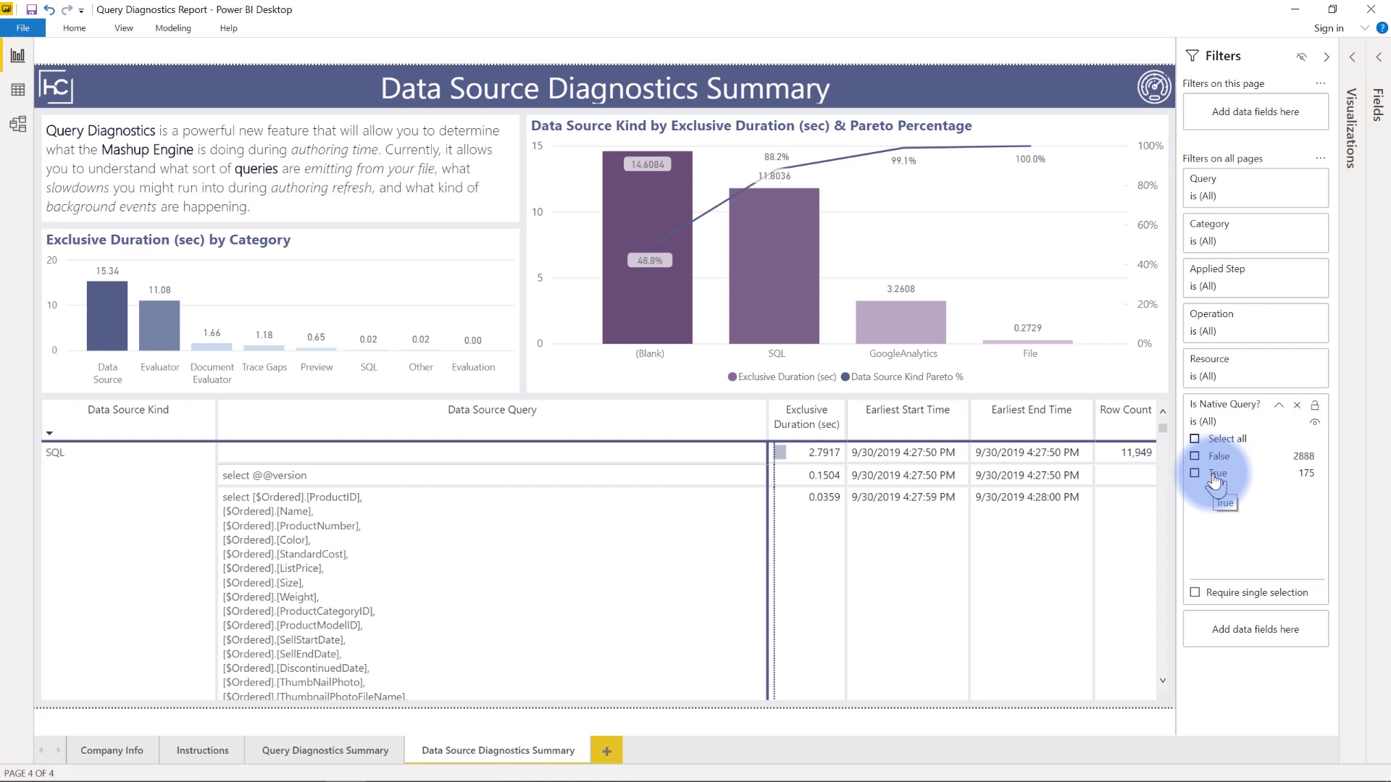
{"action": "left_click", "coordinate": [1378, 56]}
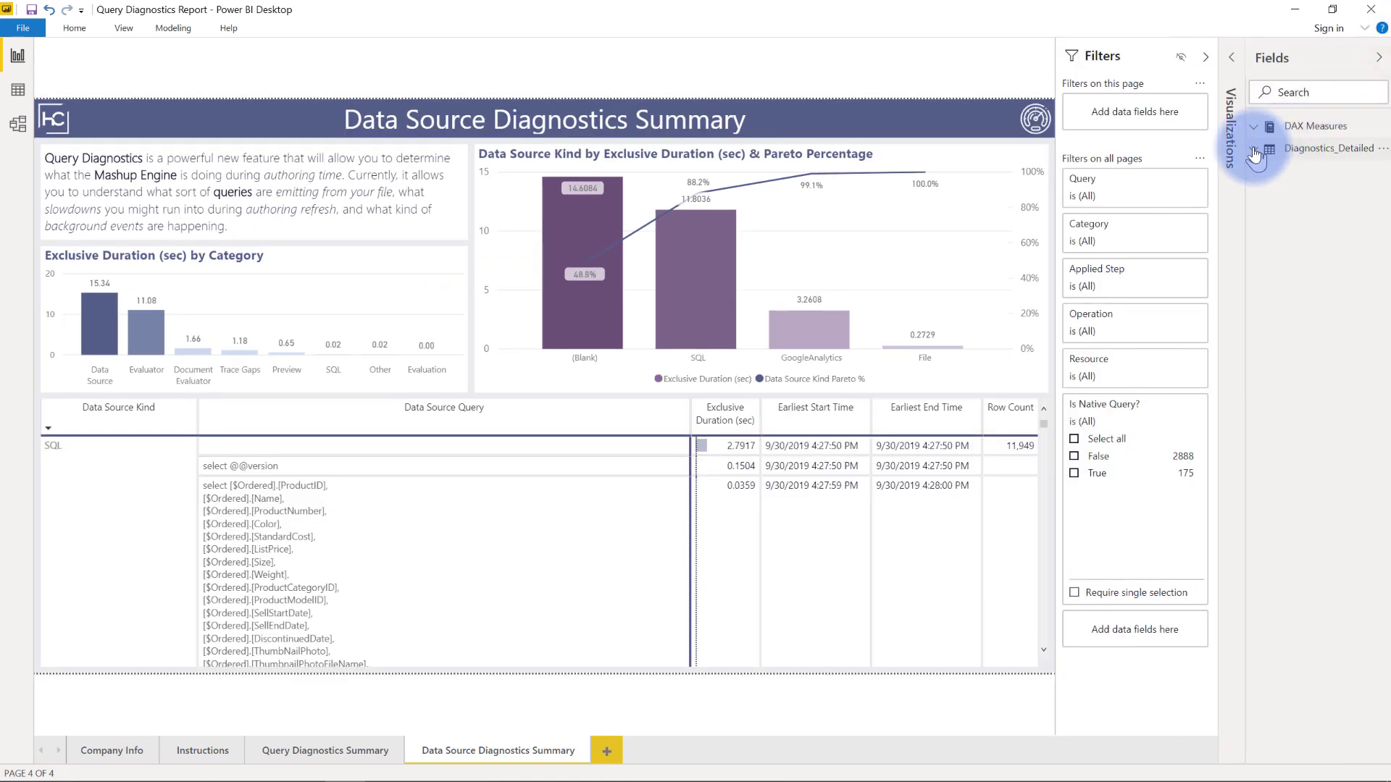
{"action": "left_click", "coordinate": [1254, 150]}
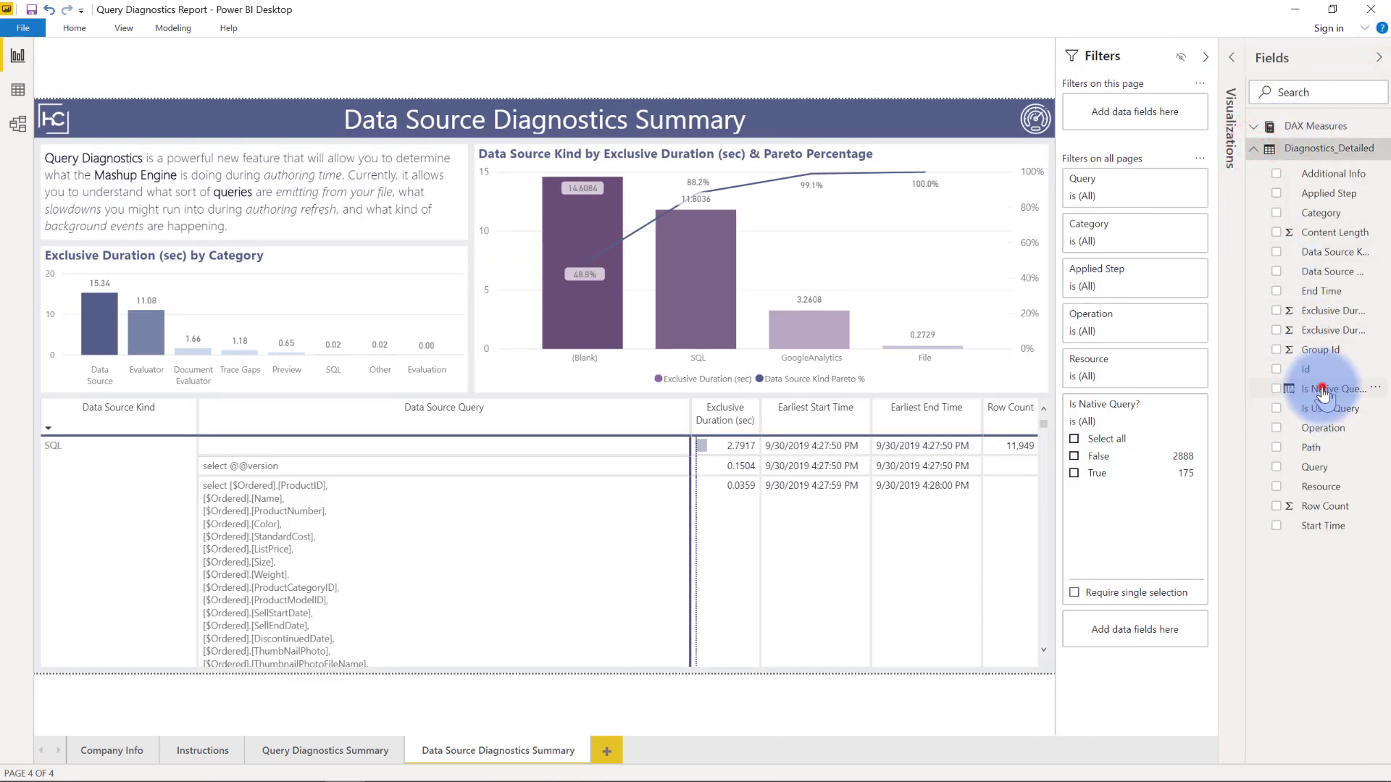
{"action": "left_click", "coordinate": [1323, 392]}
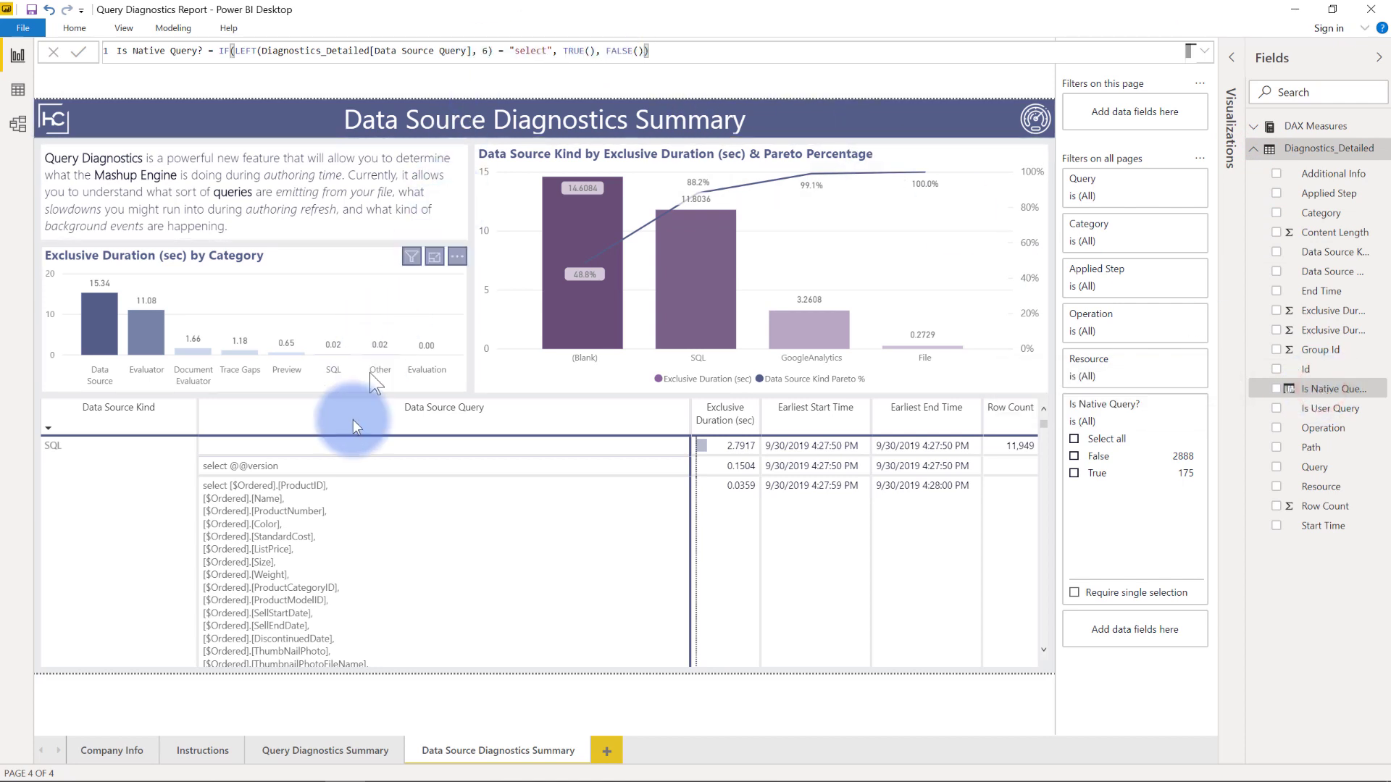
{"action": "mouse_move", "coordinate": [220, 485]}
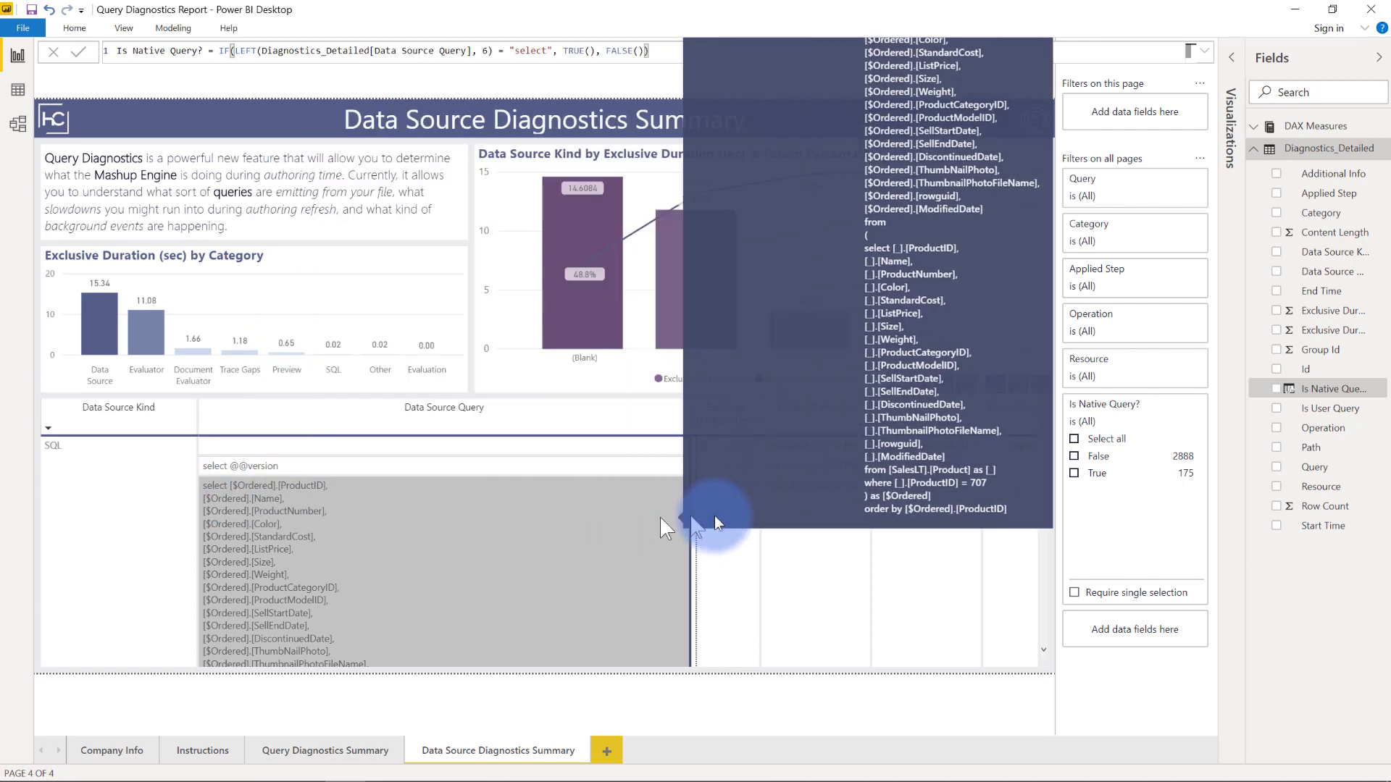
{"action": "mouse_move", "coordinate": [710, 523]}
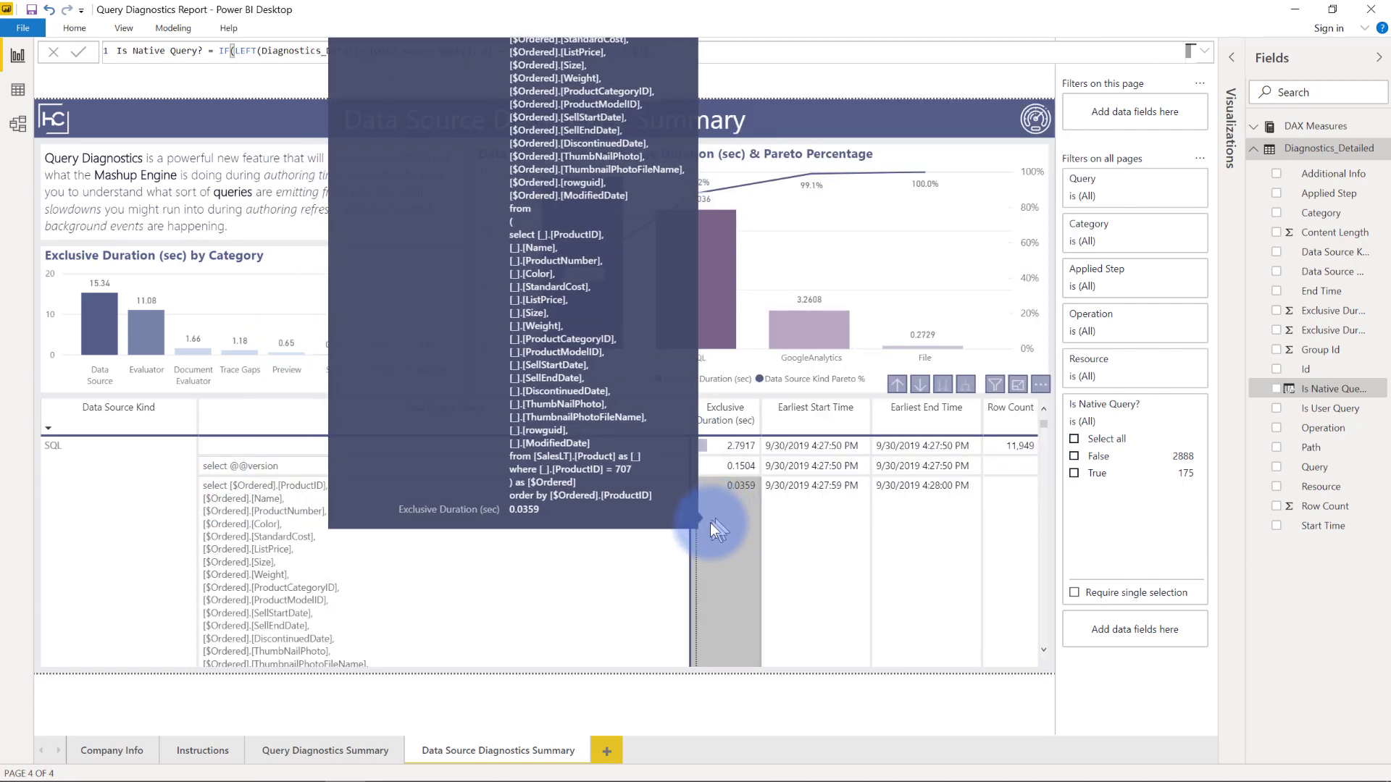